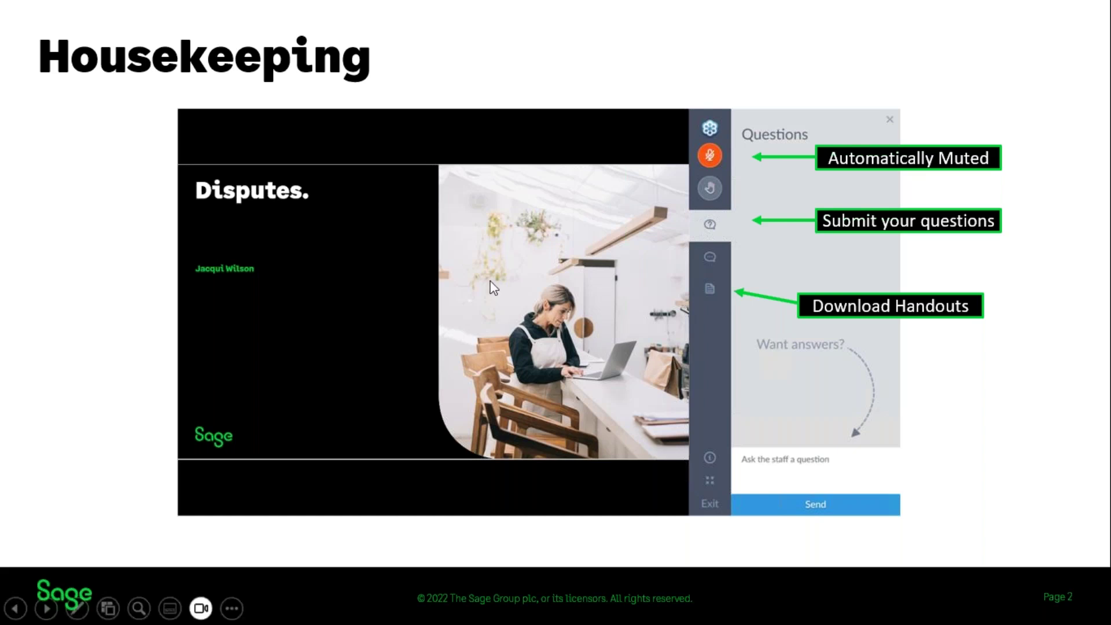
{"action": "left_click", "coordinate": [539, 243]}
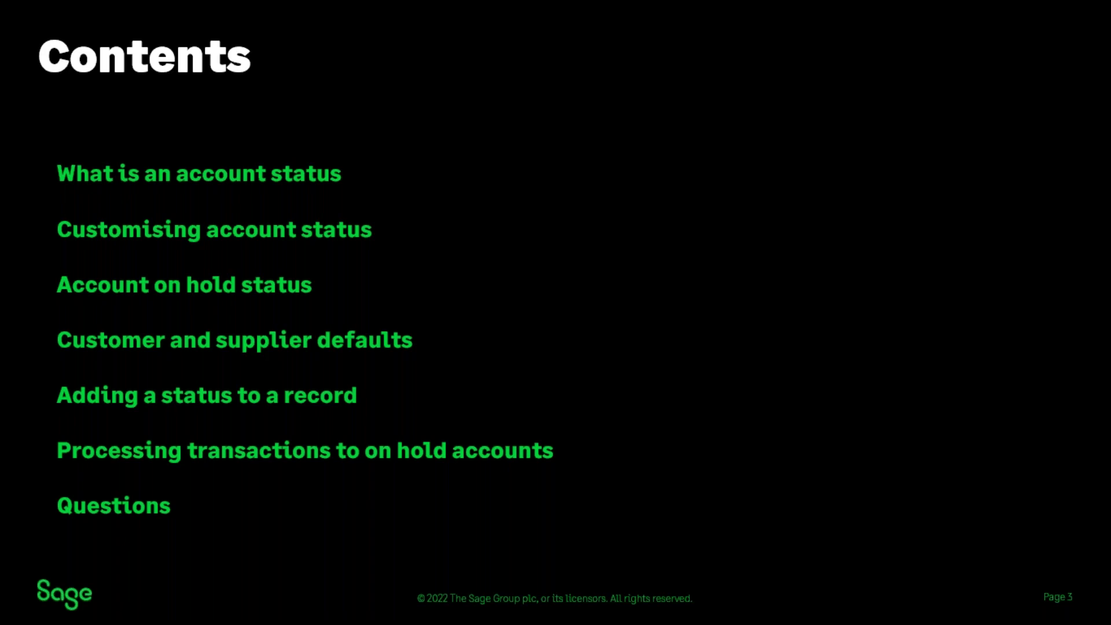
{"action": "left_click", "coordinate": [817, 218]}
{"action": "left_click", "coordinate": [816, 219]}
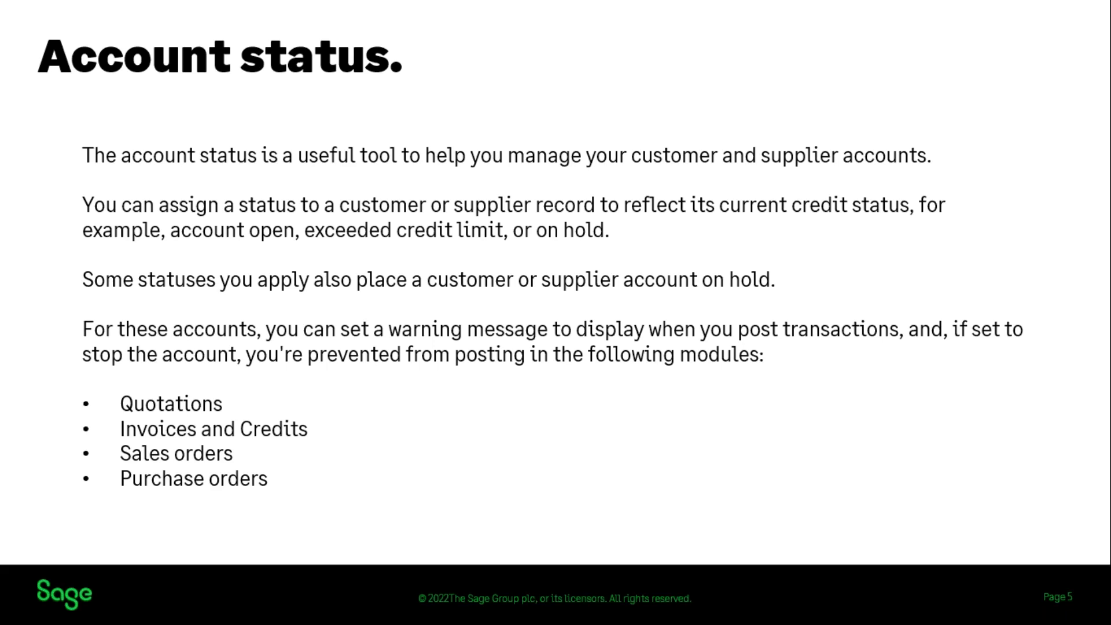
{"action": "key", "text": "Right"}
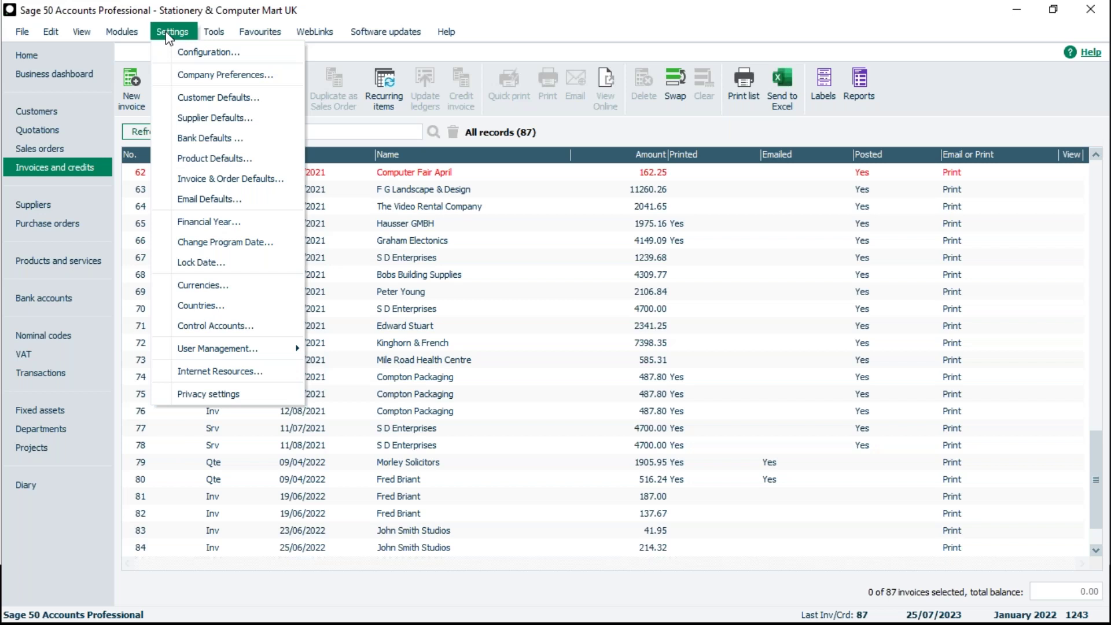
- Open the account status list in the configuration settings, agreeing to close all other windows, and review the available statuses
{"action": "left_click", "coordinate": [188, 49]}
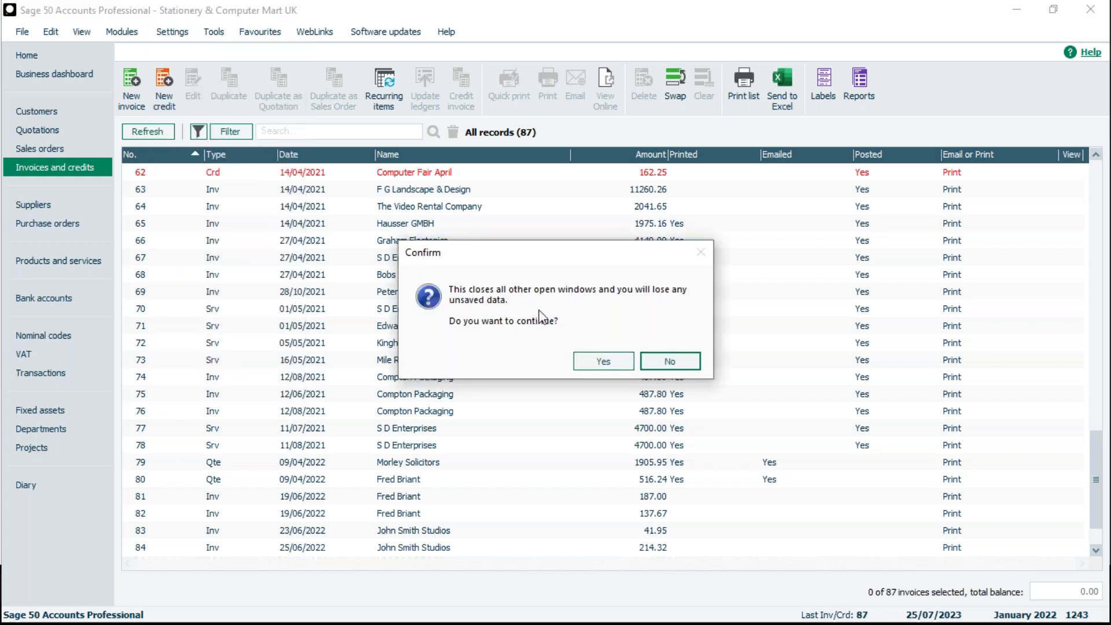
{"action": "left_click", "coordinate": [603, 361]}
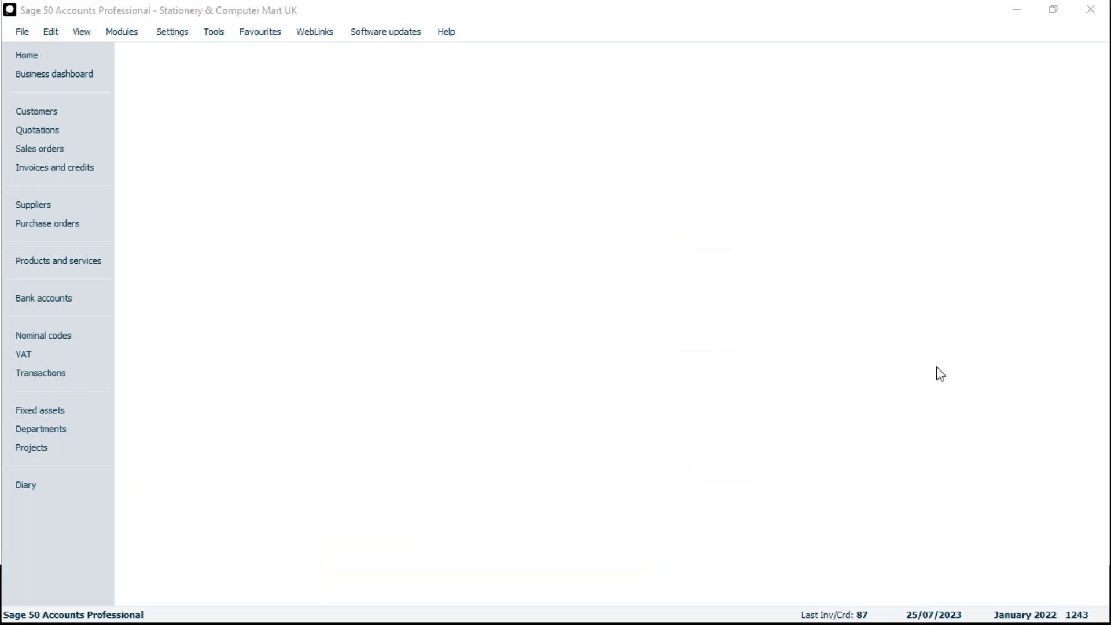
{"action": "left_click_drag", "start_coordinate": [758, 25], "coordinate": [550, 93]}
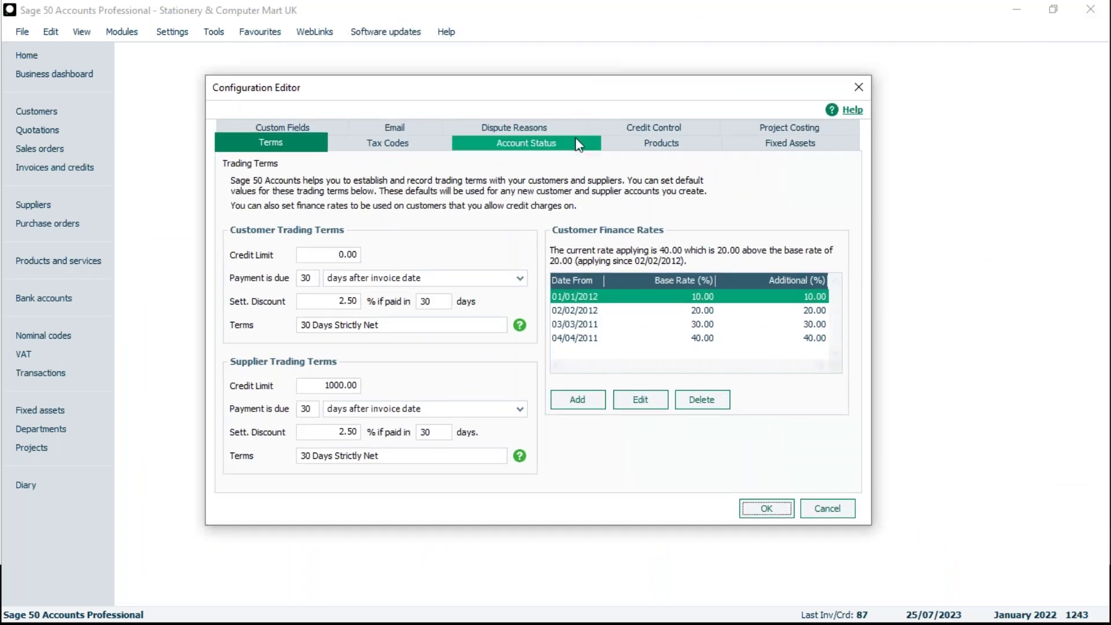
{"action": "left_click", "coordinate": [515, 149]}
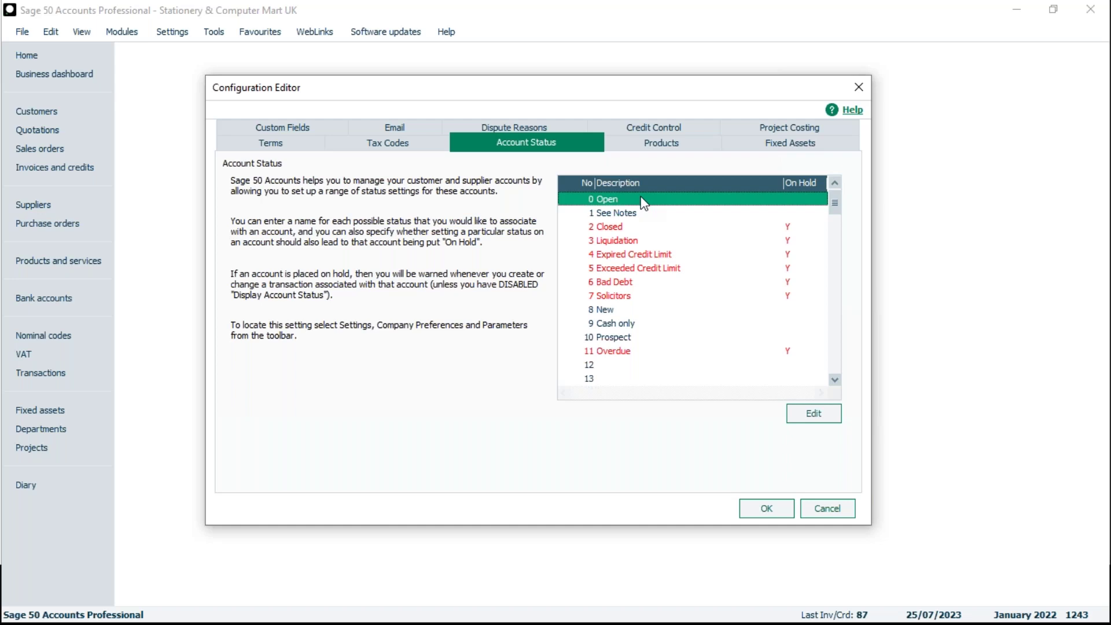
{"action": "left_click", "coordinate": [633, 298]}
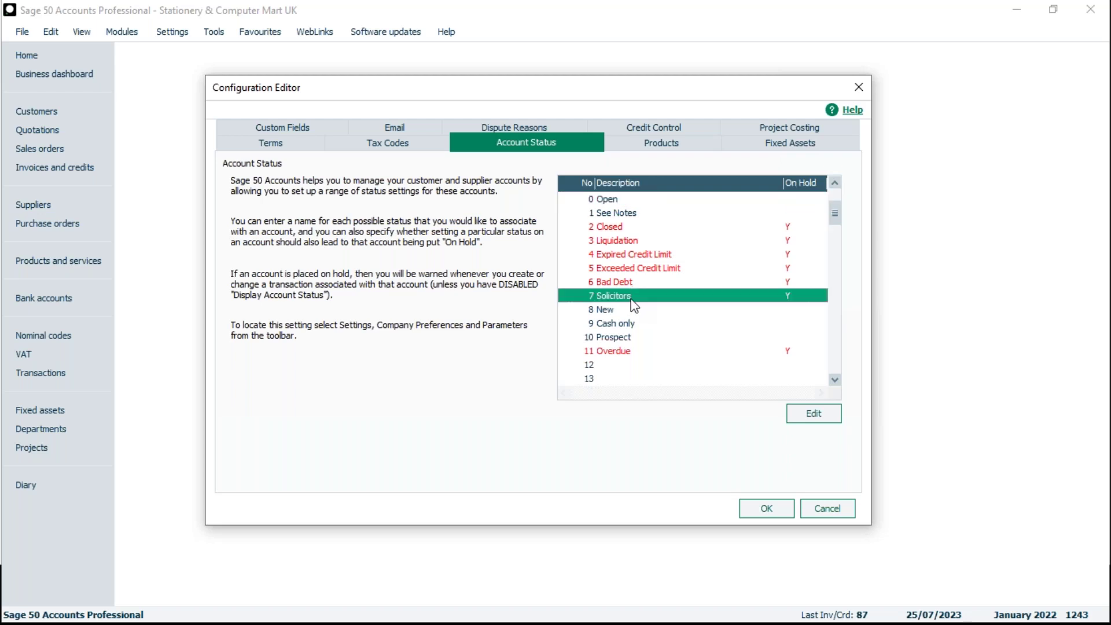
{"action": "left_click", "coordinate": [657, 273]}
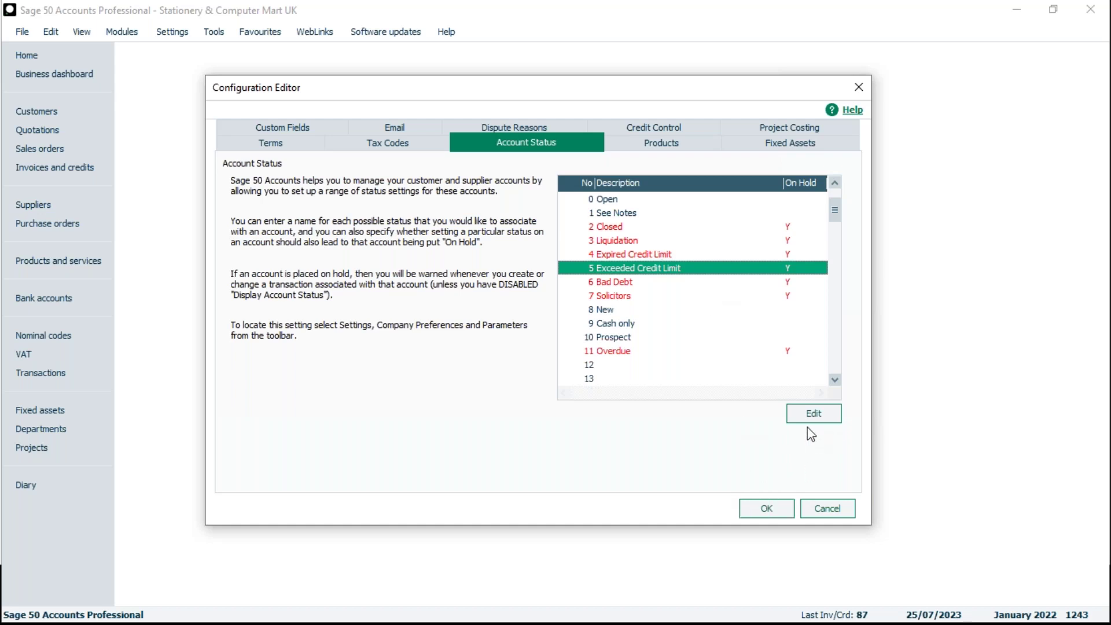
- Add an account status with the description TEST in empty slot 12, without marking accounts as on hold
{"action": "left_click", "coordinate": [593, 366]}
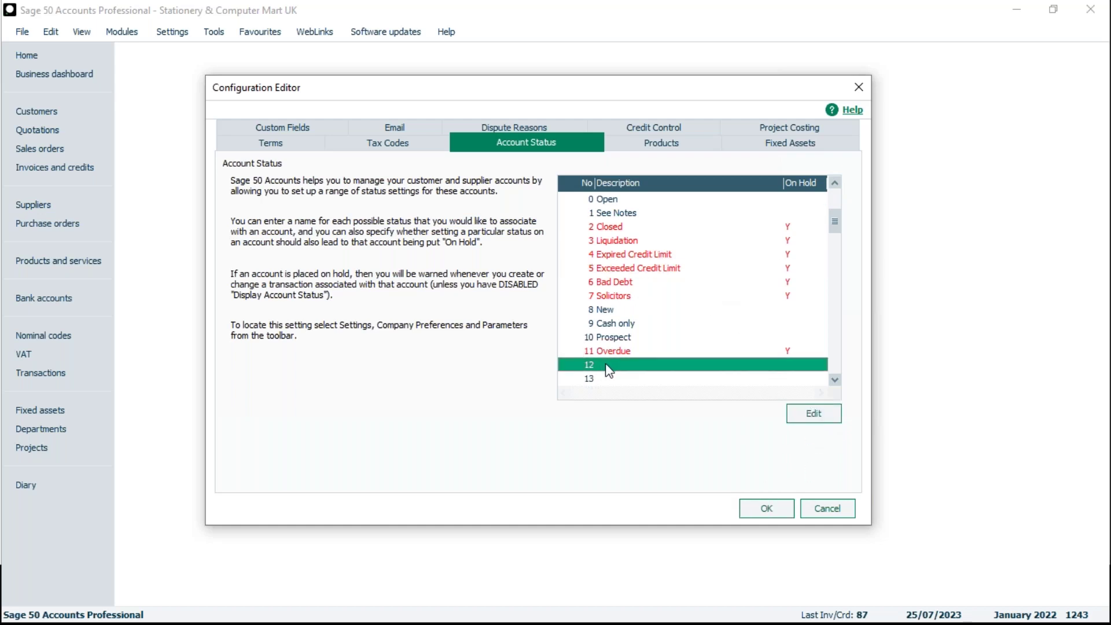
{"action": "double_click", "coordinate": [609, 371]}
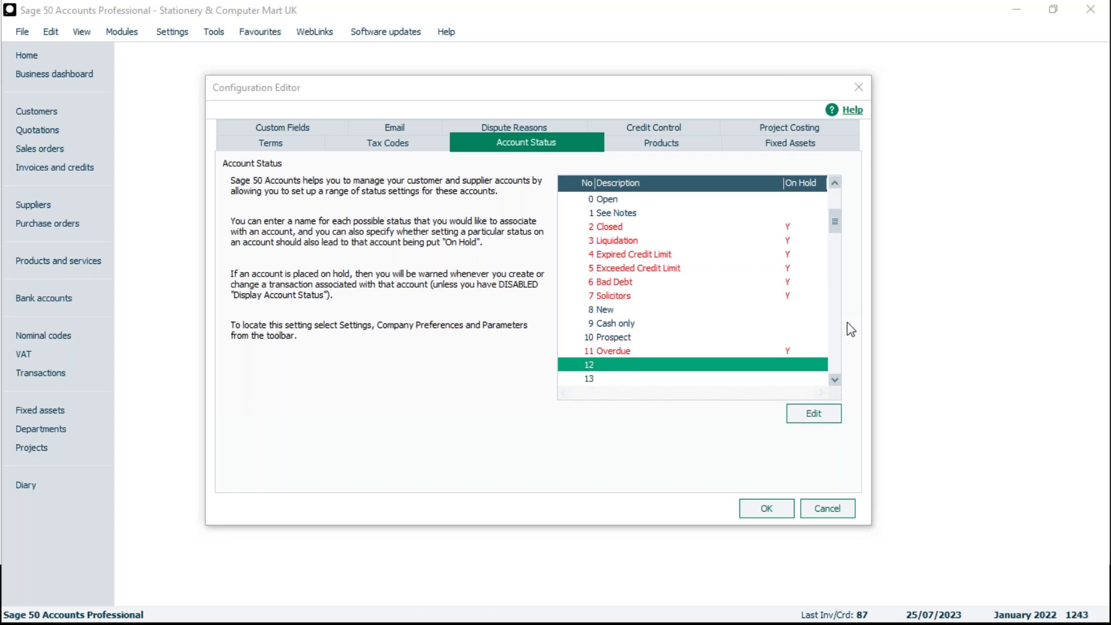
{"action": "left_click_drag", "start_coordinate": [972, 188], "coordinate": [556, 189]}
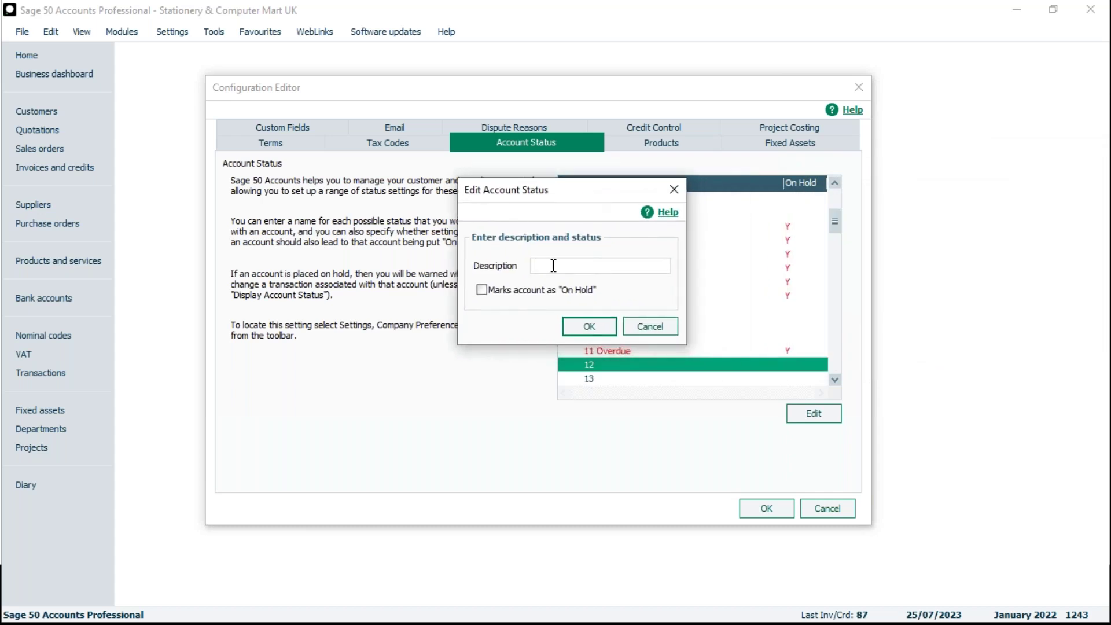
{"action": "type", "text": "TEST"}
{"action": "left_click", "coordinate": [581, 322]}
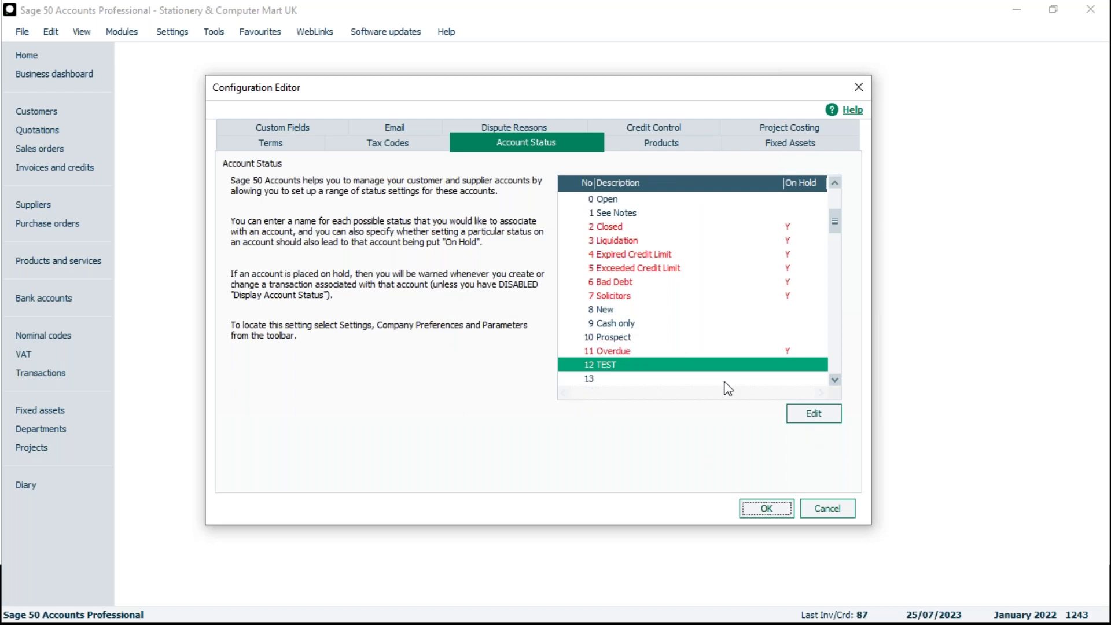
- Check the on-hold statuses Closed, Liquidation and Bad Debt, and save the configuration changes
{"action": "left_click", "coordinate": [796, 228]}
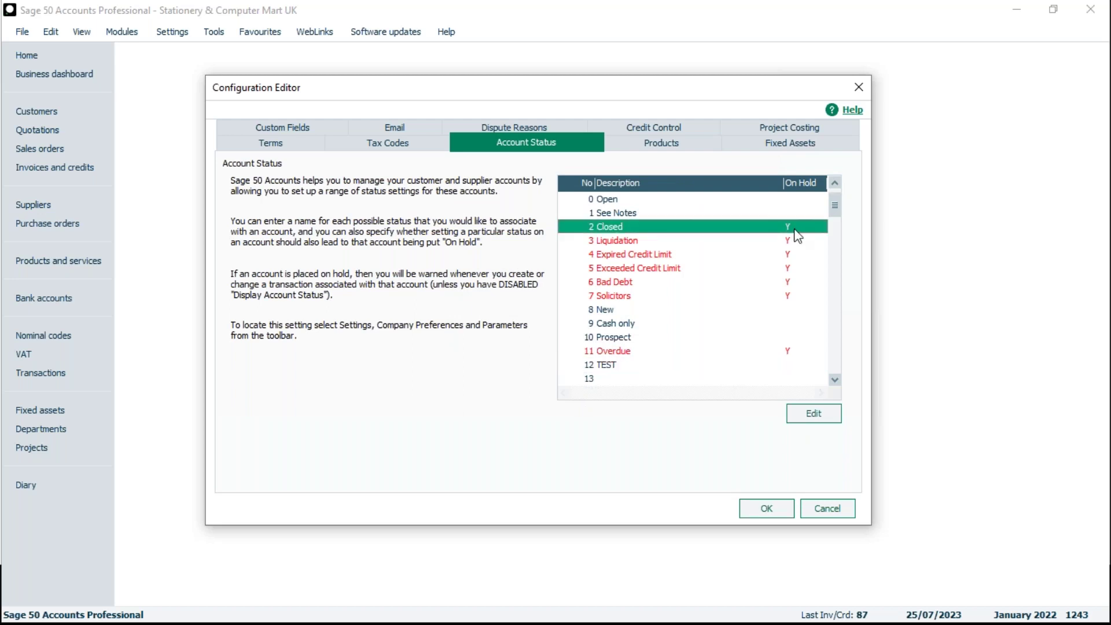
{"action": "left_click", "coordinate": [793, 240]}
{"action": "left_click", "coordinate": [788, 284]}
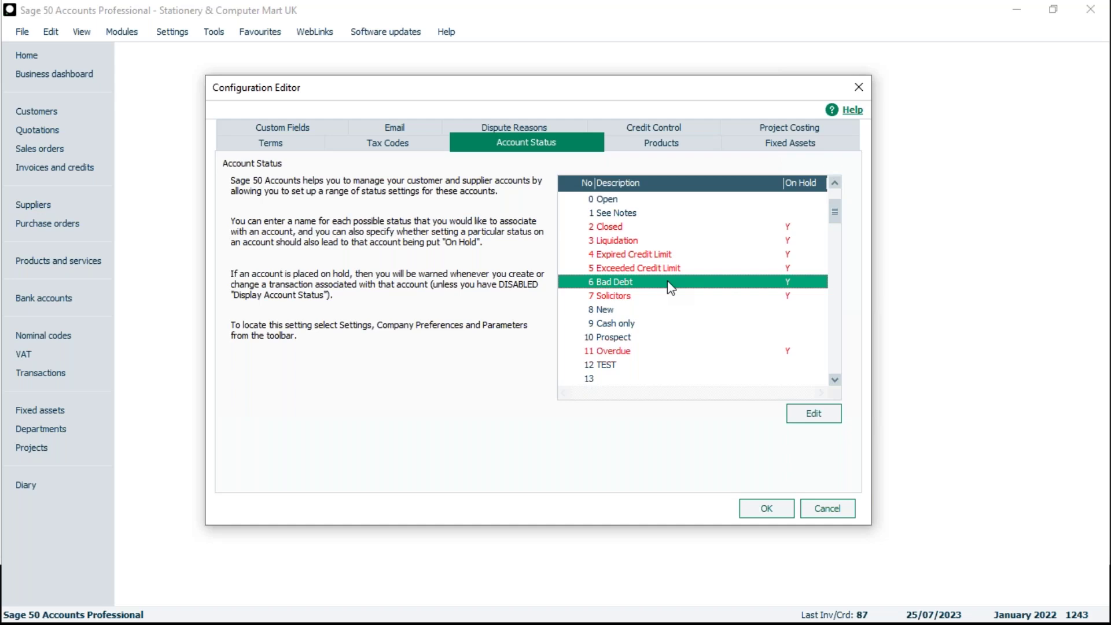
{"action": "left_click", "coordinate": [761, 514]}
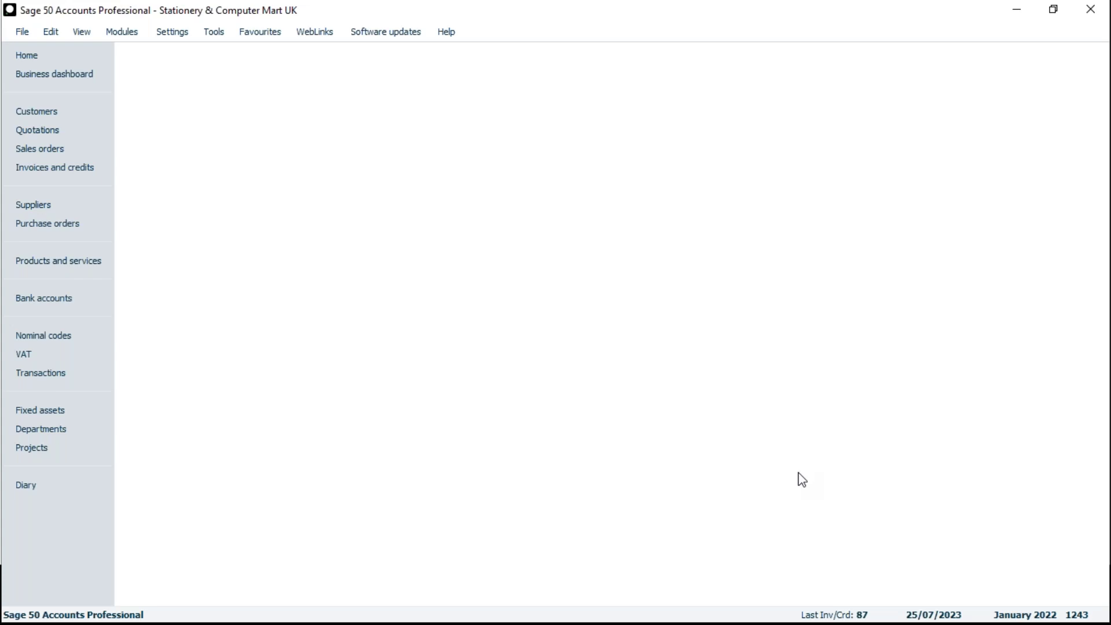
- Set the company preferences to show a warning on each change when an account is placed on hold, and save them
{"action": "left_click", "coordinate": [180, 30]}
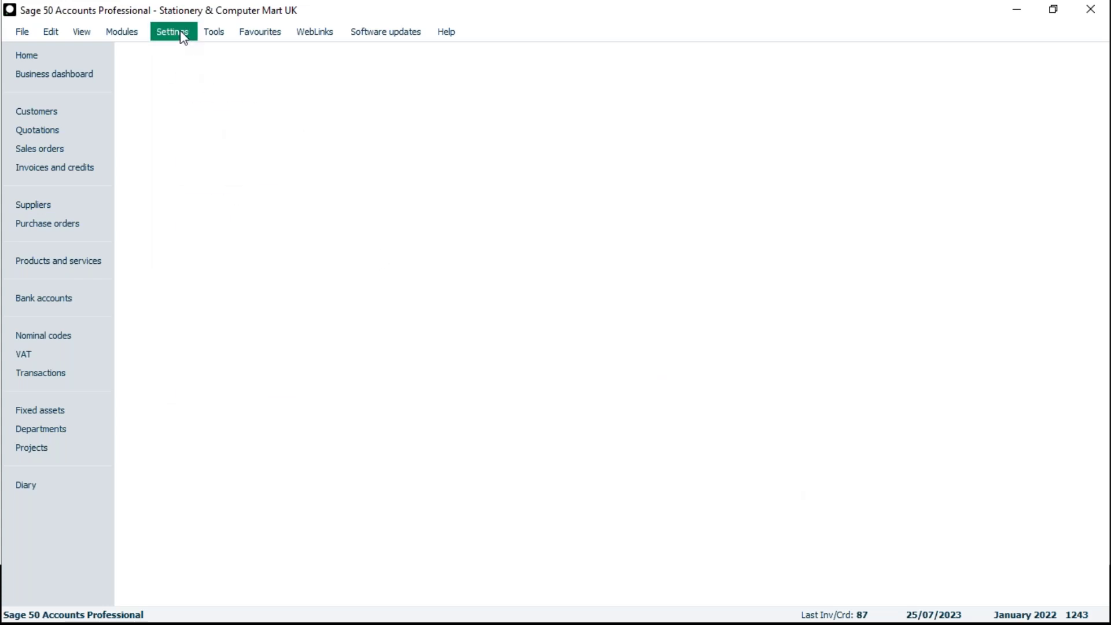
{"action": "left_click", "coordinate": [223, 77]}
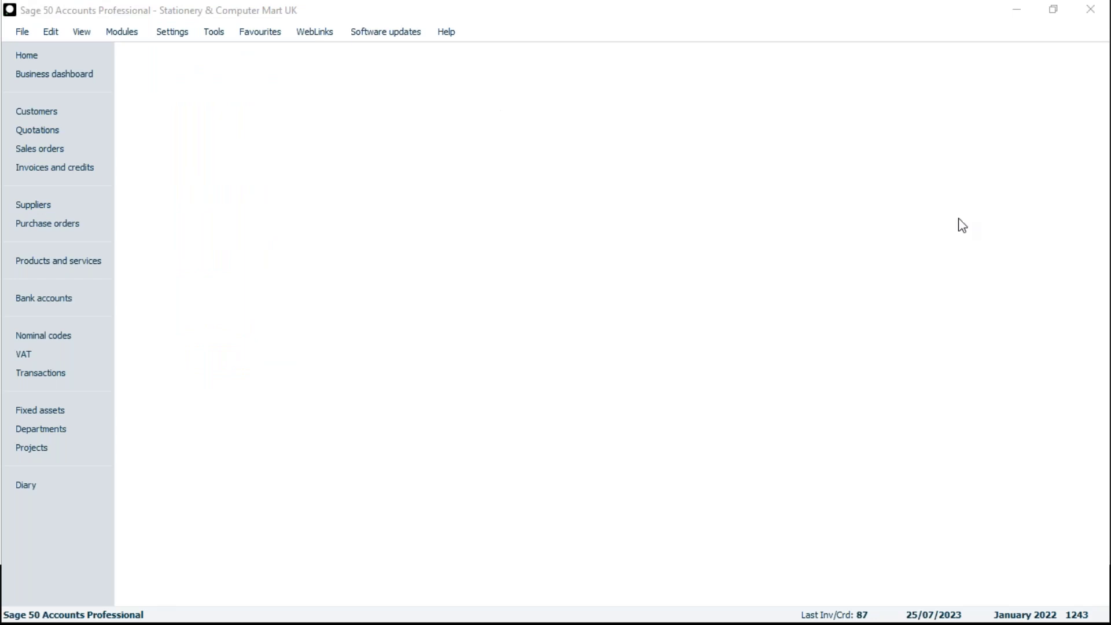
{"action": "left_click_drag", "start_coordinate": [1080, 61], "coordinate": [613, 52]}
{"action": "left_click", "coordinate": [548, 99]}
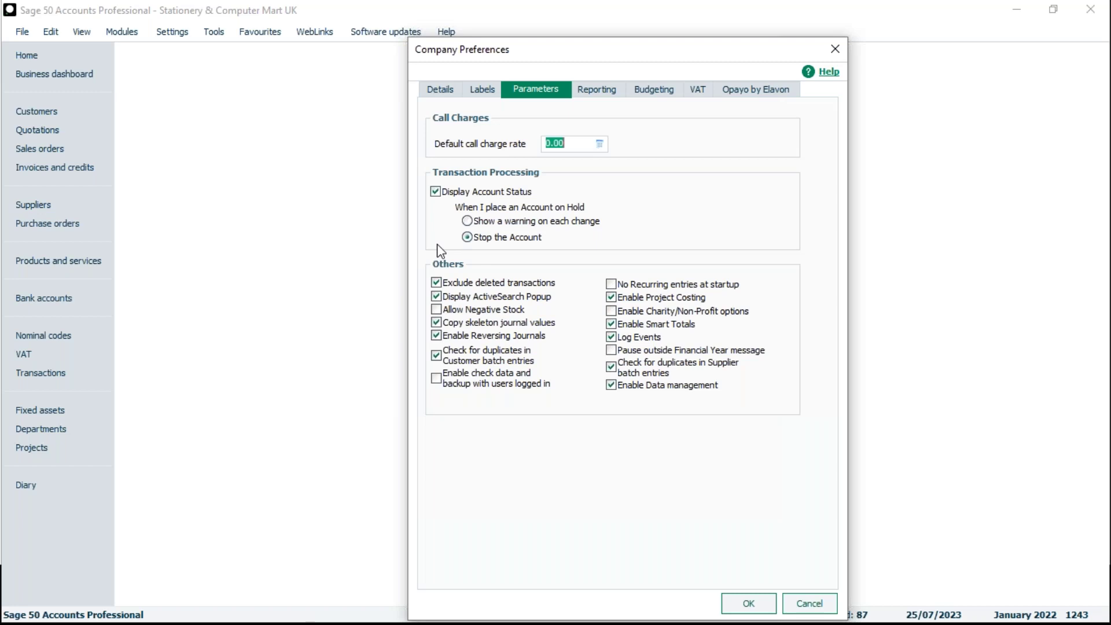
{"action": "left_click", "coordinate": [466, 221]}
{"action": "left_click", "coordinate": [756, 604]}
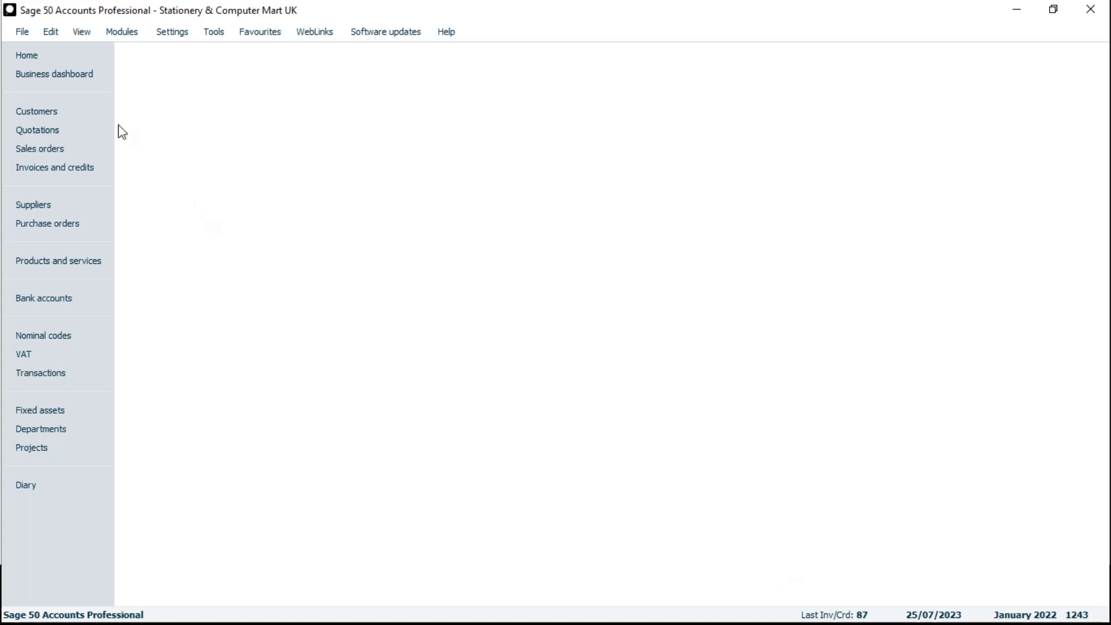
- Open the customer record for A1 Design Services, dismiss the on-hold warning, and view its credit control details
{"action": "left_click", "coordinate": [72, 111]}
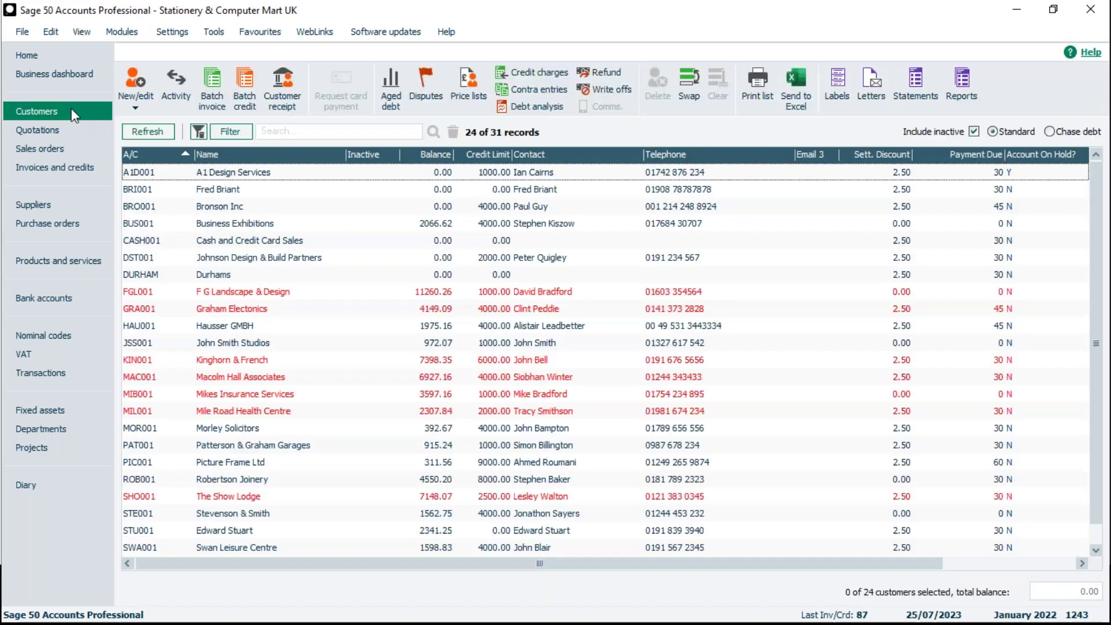
{"action": "left_click", "coordinate": [263, 177]}
{"action": "double_click", "coordinate": [265, 177]}
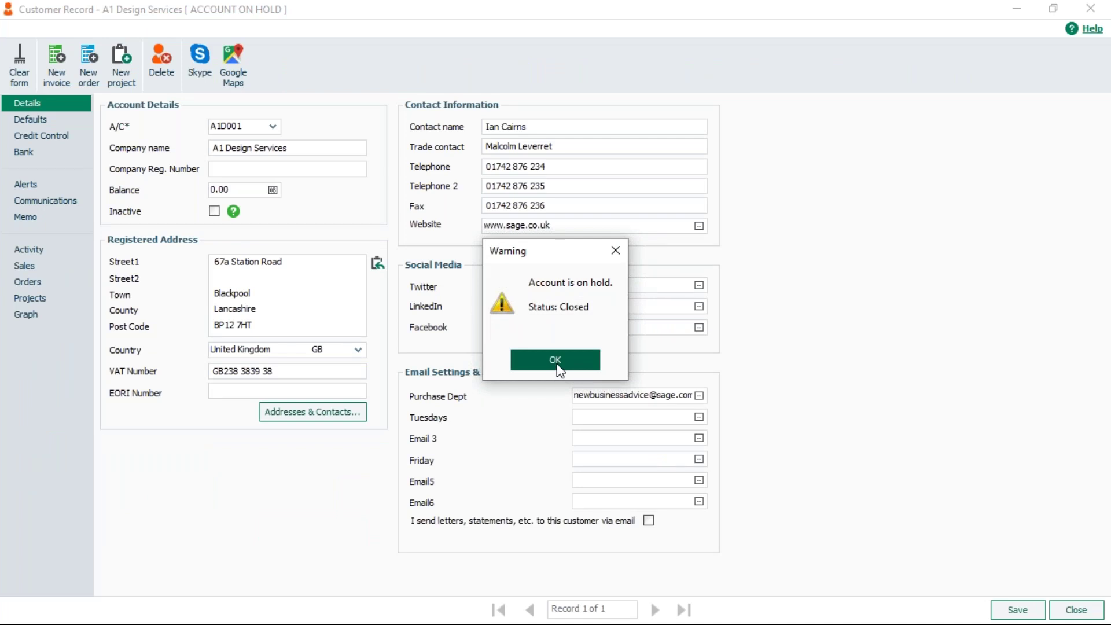
{"action": "left_click", "coordinate": [557, 365]}
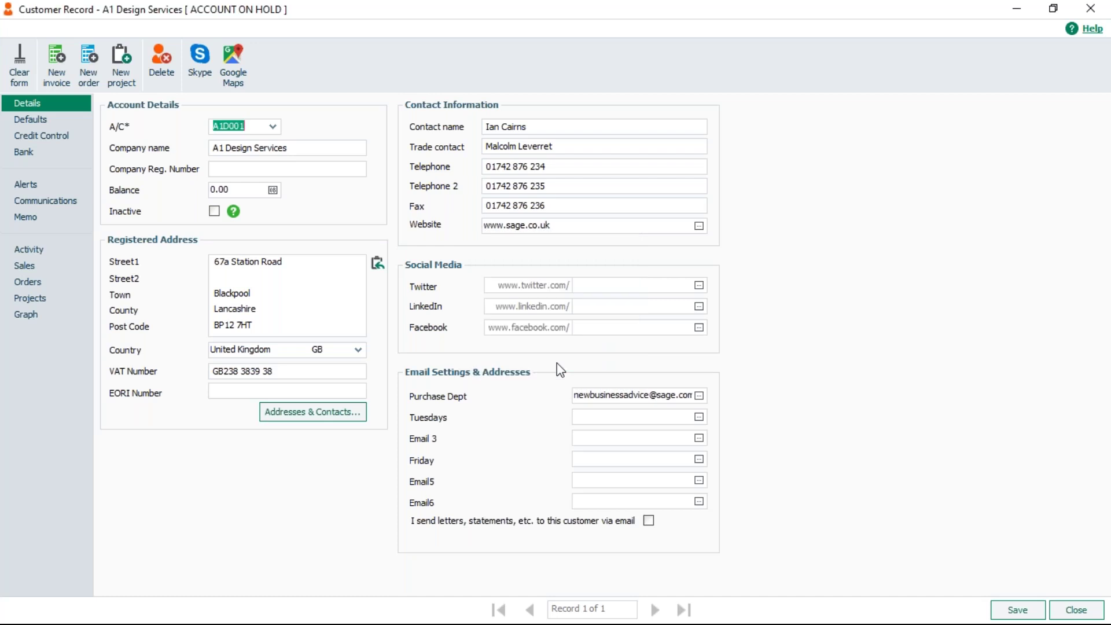
{"action": "left_click", "coordinate": [68, 138]}
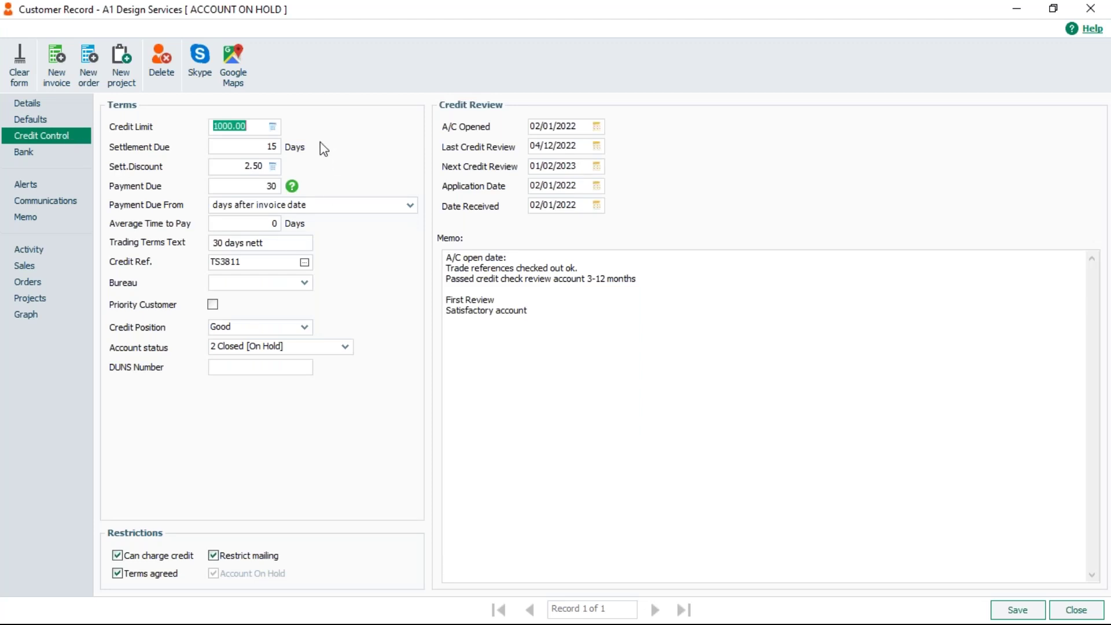
- Look through the account status options for A1 Design Services and try setting the status to 0 Open
{"action": "left_click", "coordinate": [345, 348]}
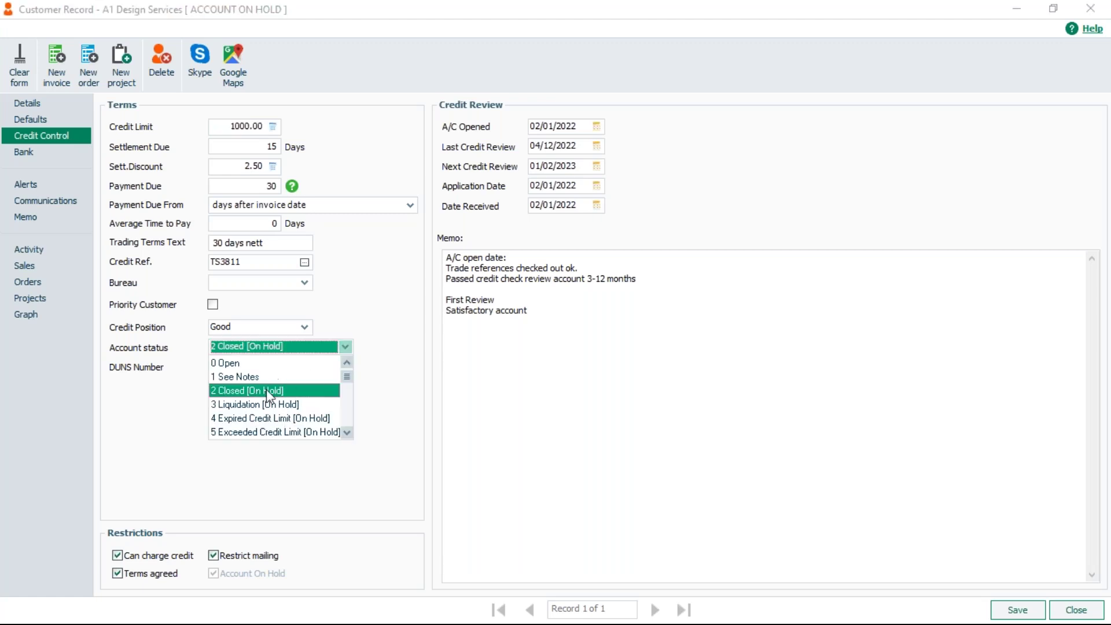
{"action": "left_click", "coordinate": [347, 432]}
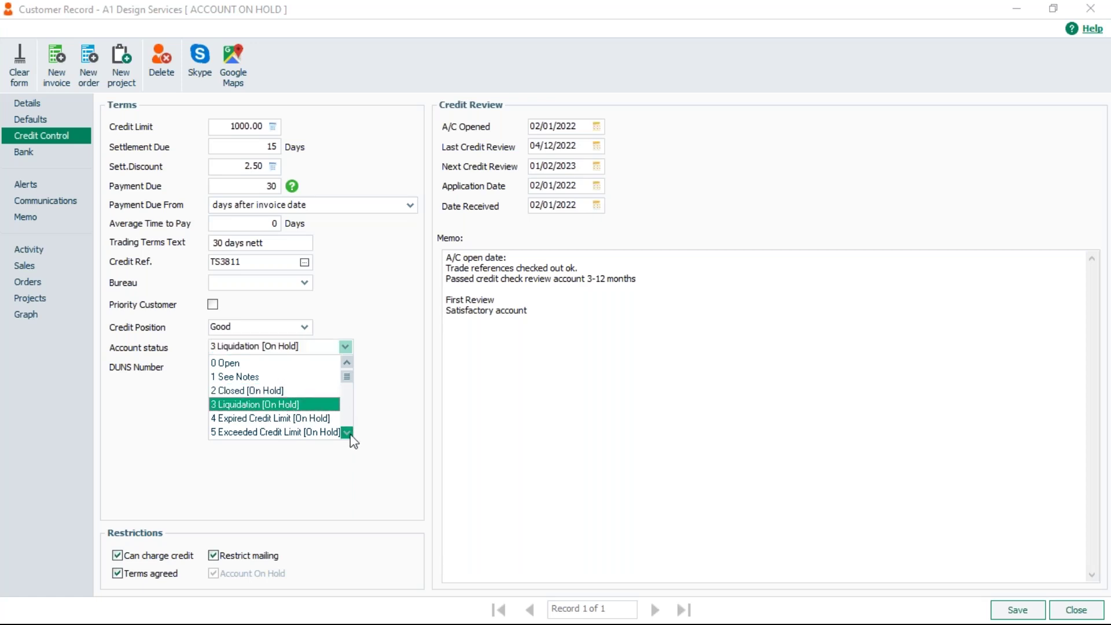
{"action": "scroll", "coordinate": [287, 421], "scroll_direction": "down", "scroll_amount": 5}
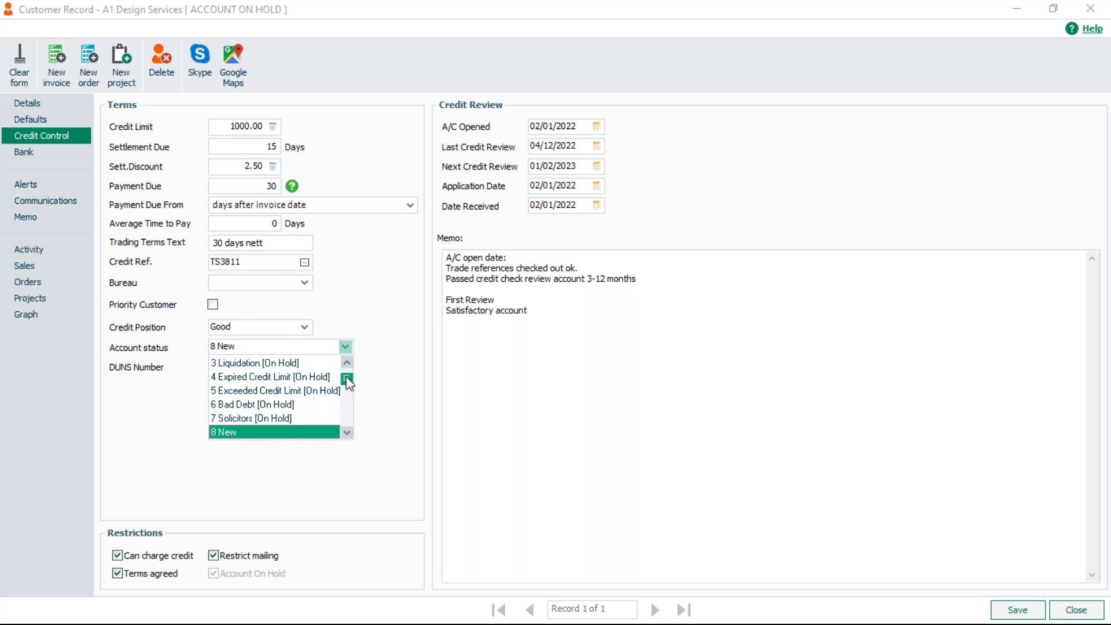
{"action": "scroll", "coordinate": [347, 359], "scroll_direction": "up", "scroll_amount": 8}
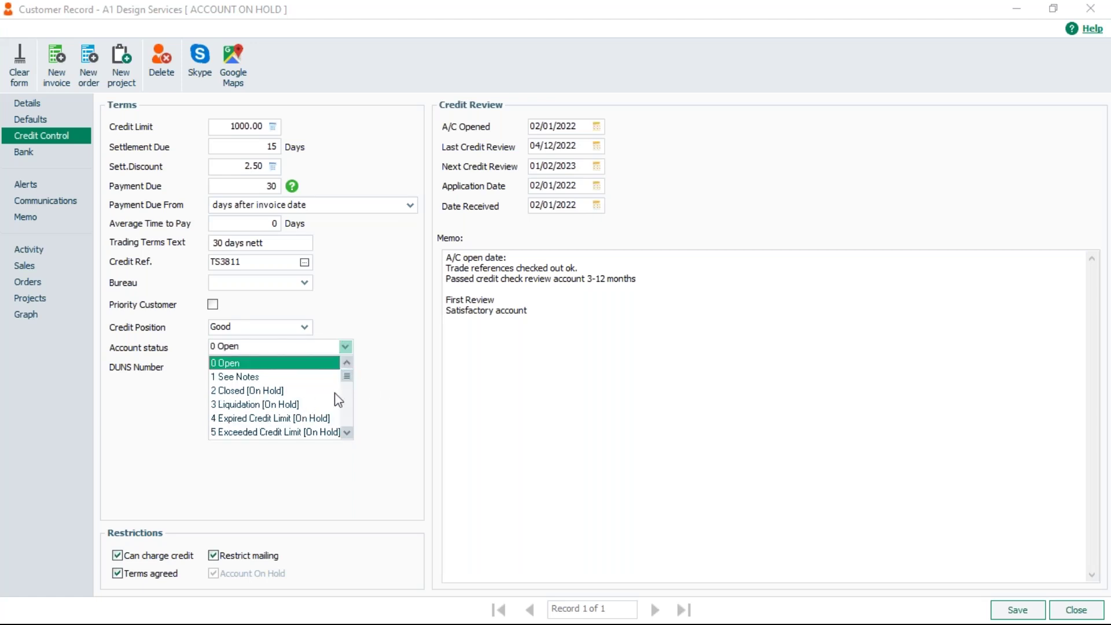
{"action": "left_click", "coordinate": [565, 466]}
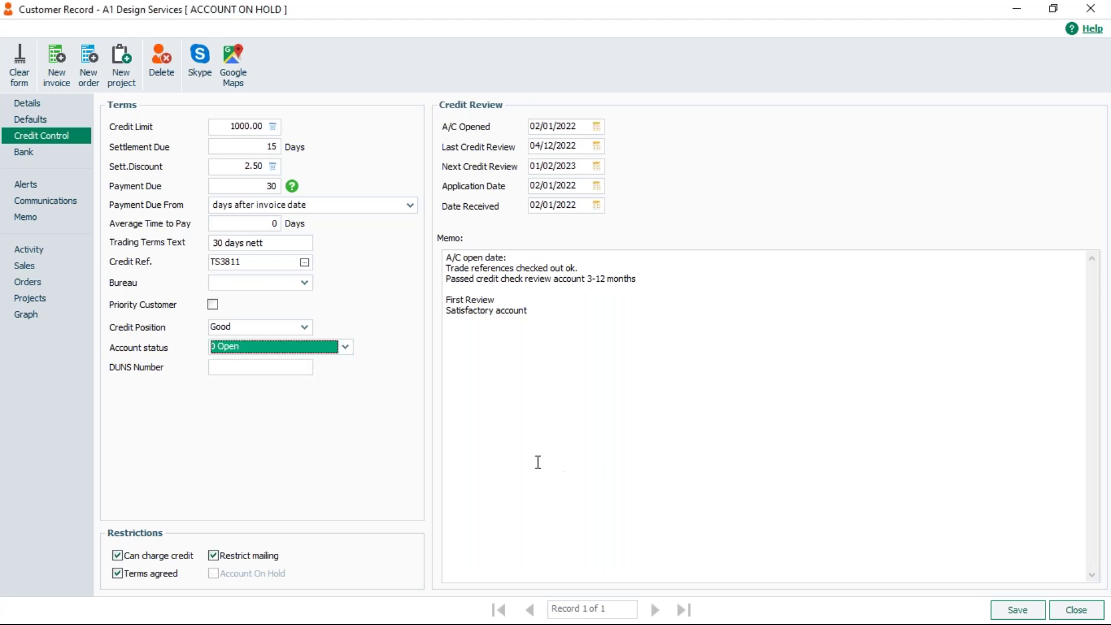
- Set the account status back to 2 Closed [On Hold] and close the customer record without saving changes
{"action": "left_click", "coordinate": [346, 347]}
{"action": "left_click", "coordinate": [253, 392]}
{"action": "left_click", "coordinate": [1059, 613]}
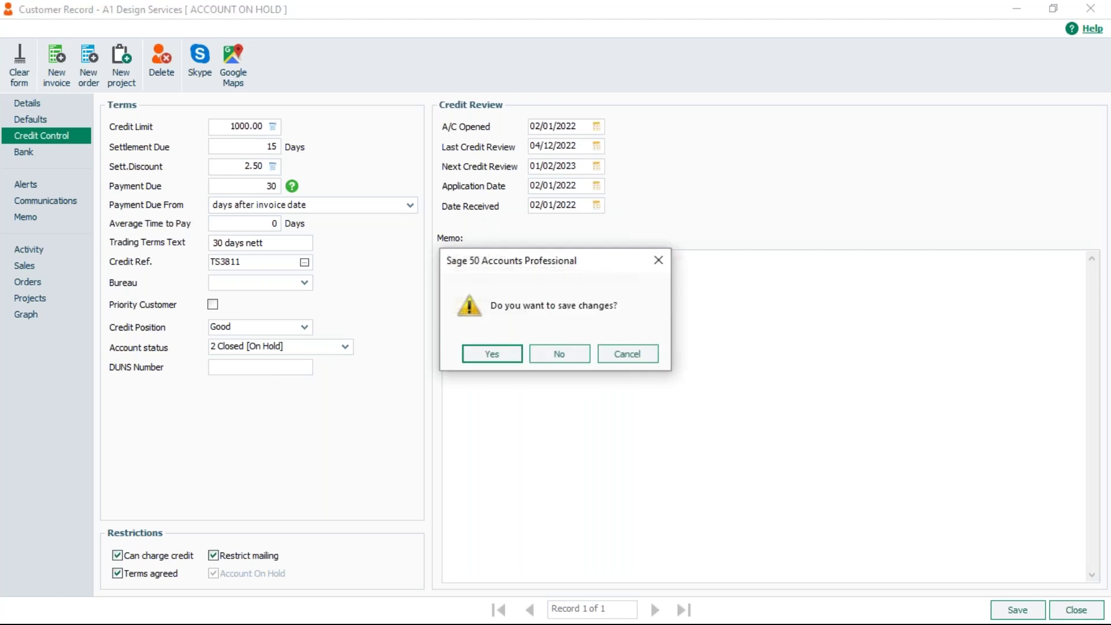
{"action": "left_click", "coordinate": [573, 355]}
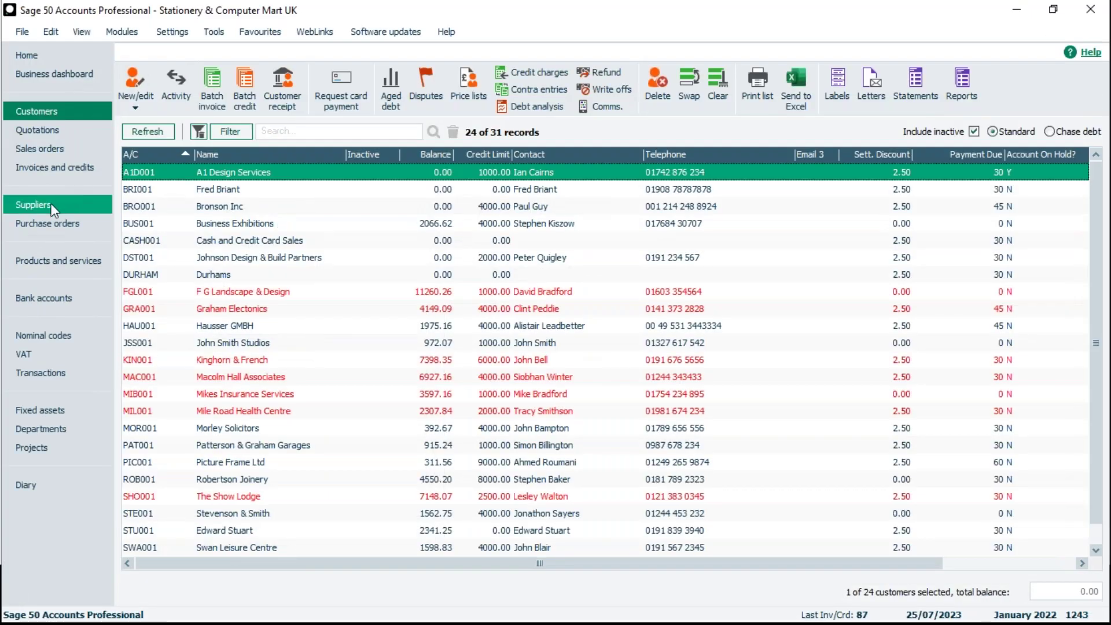
- Open the supplier record for Mears Insurance, show its credit control details and view the credit position options
{"action": "left_click", "coordinate": [52, 206]}
{"action": "left_click", "coordinate": [250, 207]}
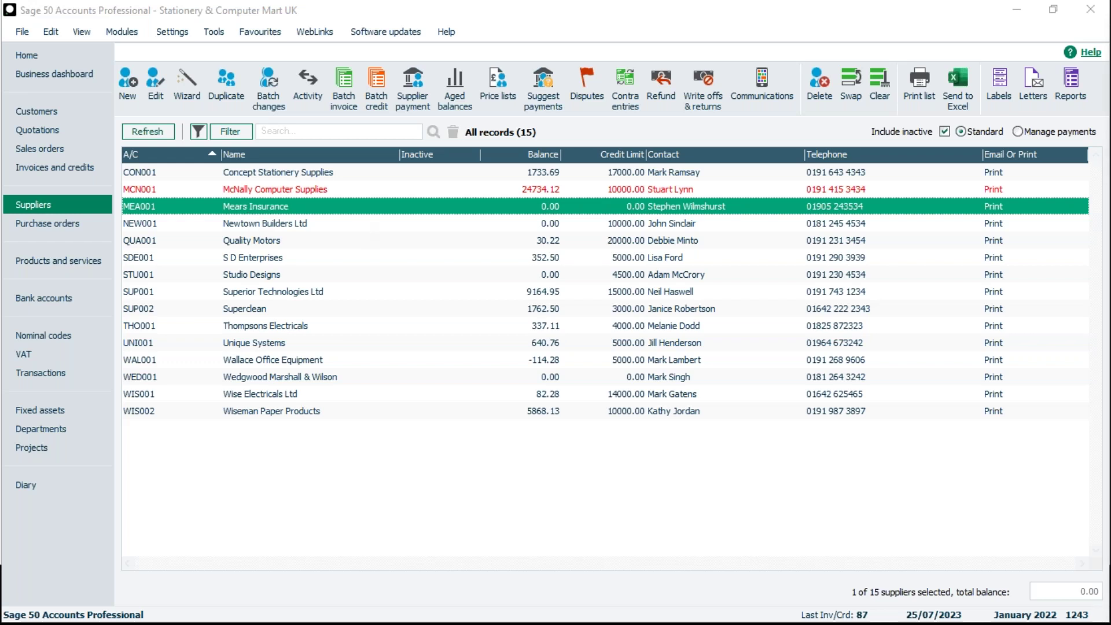
{"action": "left_click_drag", "start_coordinate": [1110, 27], "coordinate": [656, 28]}
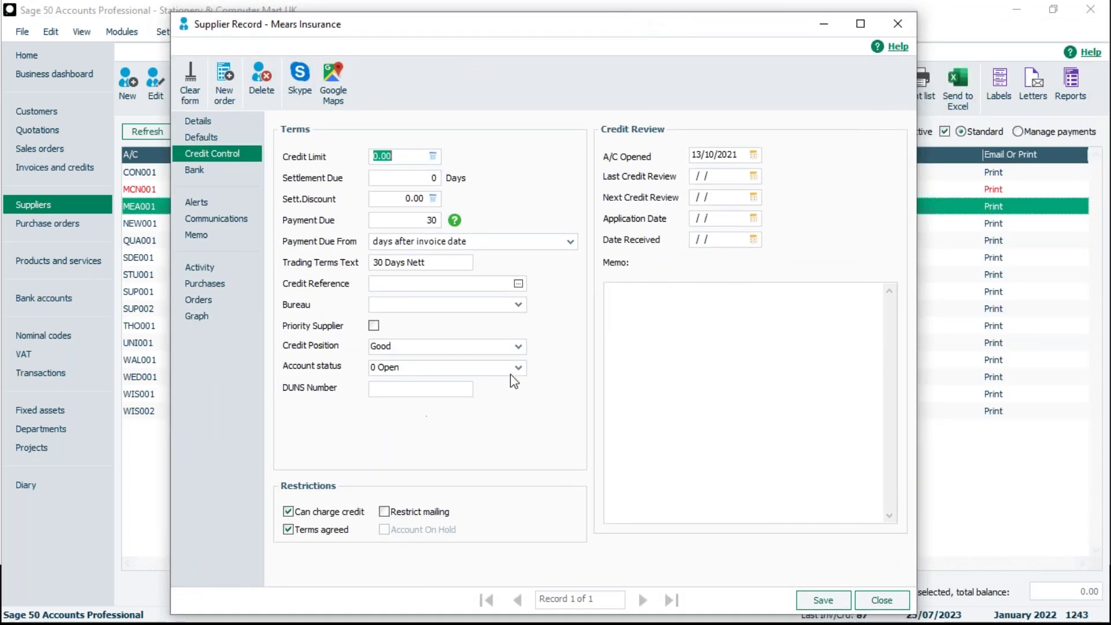
{"action": "left_click", "coordinate": [519, 347]}
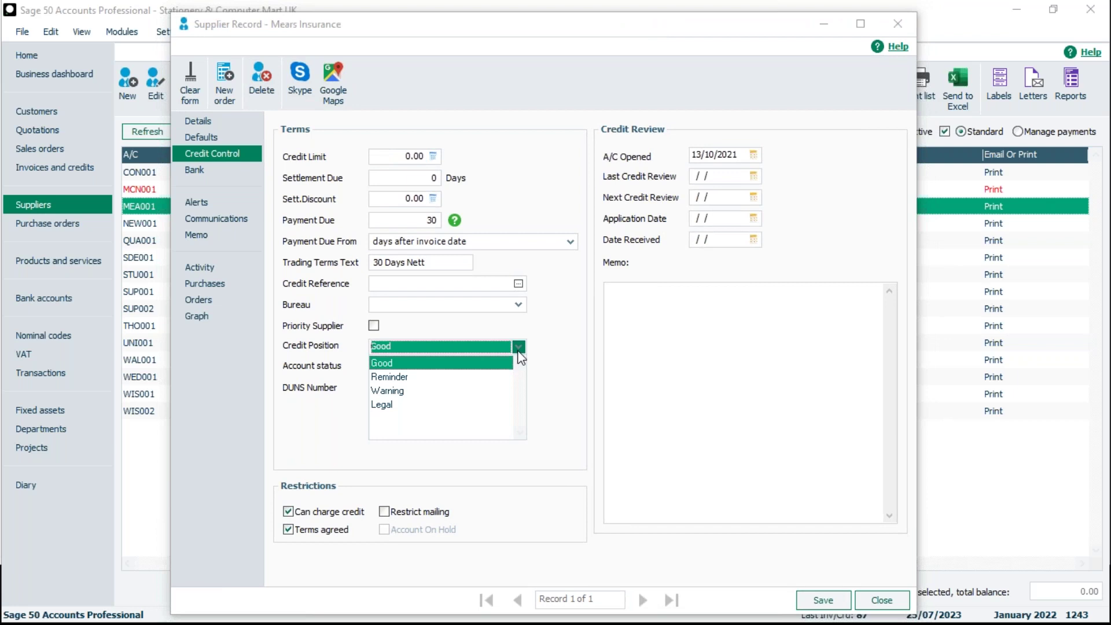
{"action": "left_click", "coordinate": [564, 320]}
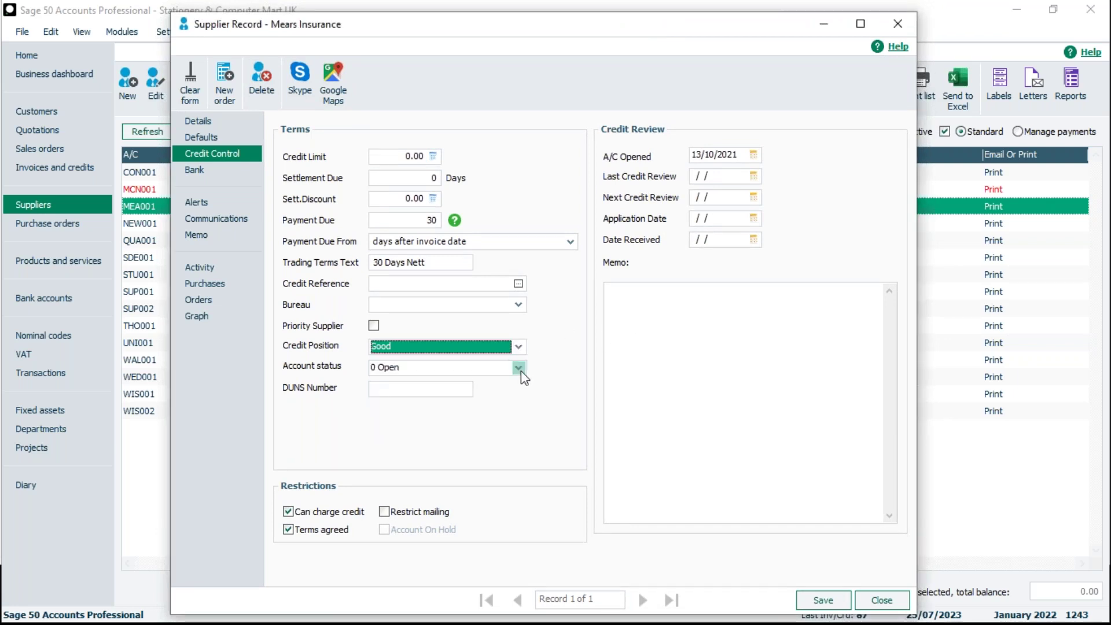
- Try account statuses 4 Expired Credit Limit [On Hold] and 7 Solicitors [On Hold] for Mears Insurance, and close the record without saving
{"action": "left_click", "coordinate": [518, 368]}
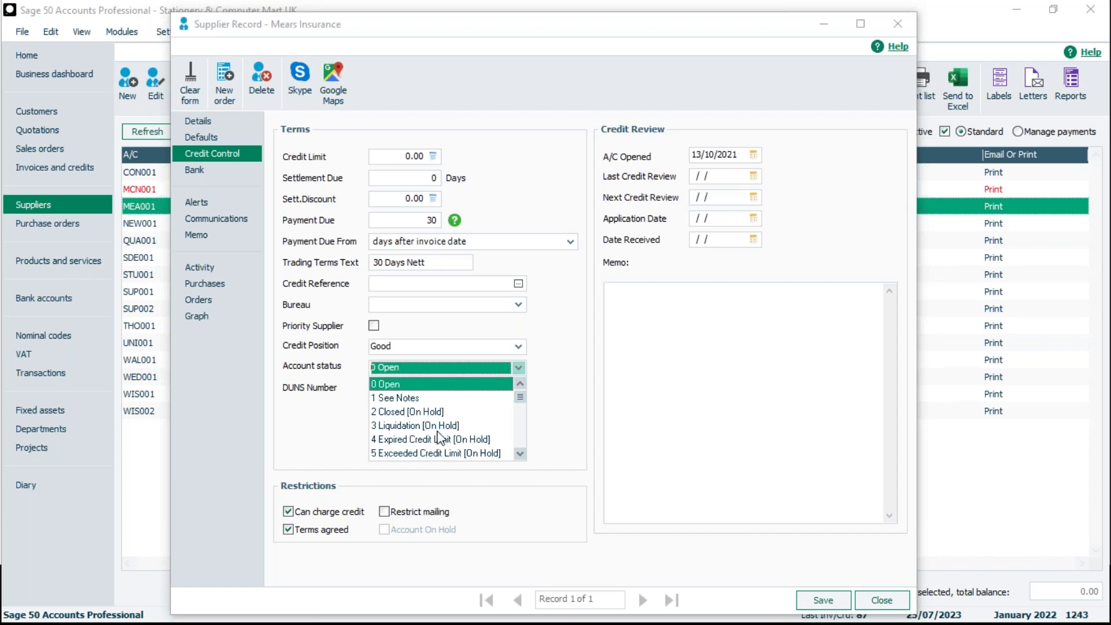
{"action": "left_click", "coordinate": [434, 440]}
{"action": "left_click", "coordinate": [518, 367]}
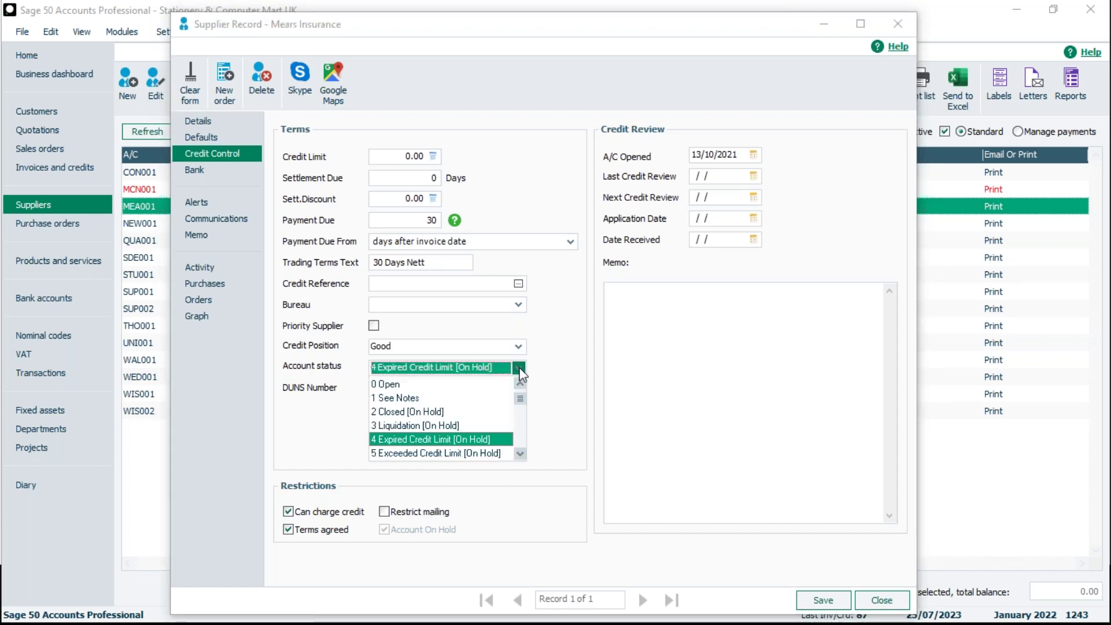
{"action": "key", "text": "Down"}
{"action": "key", "text": "Down"}
{"action": "key", "text": "Down"}
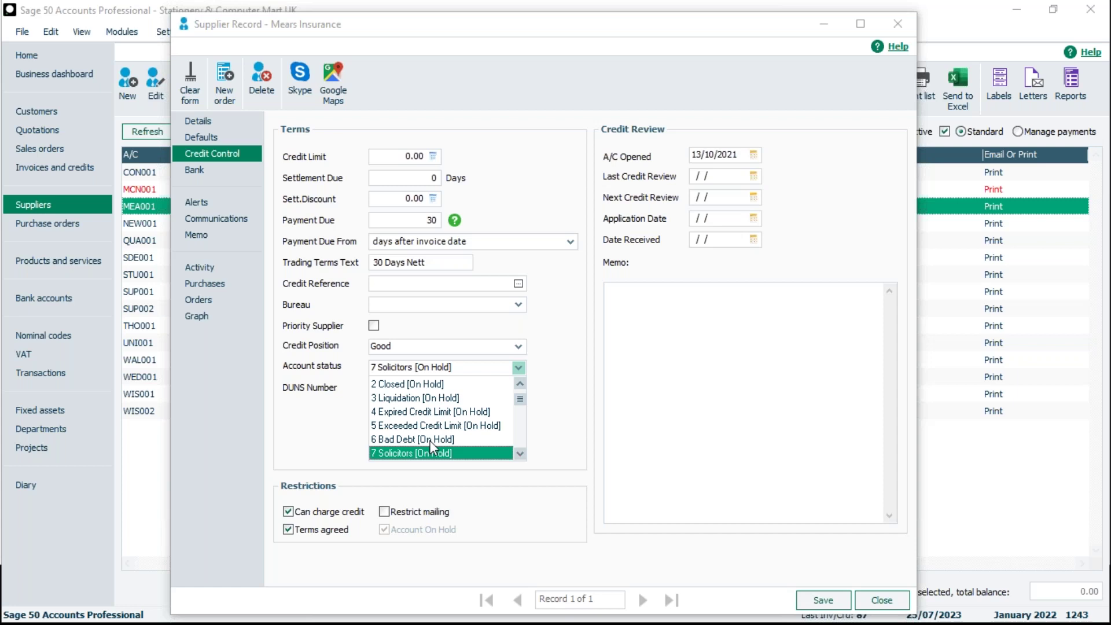
{"action": "left_click", "coordinate": [896, 602]}
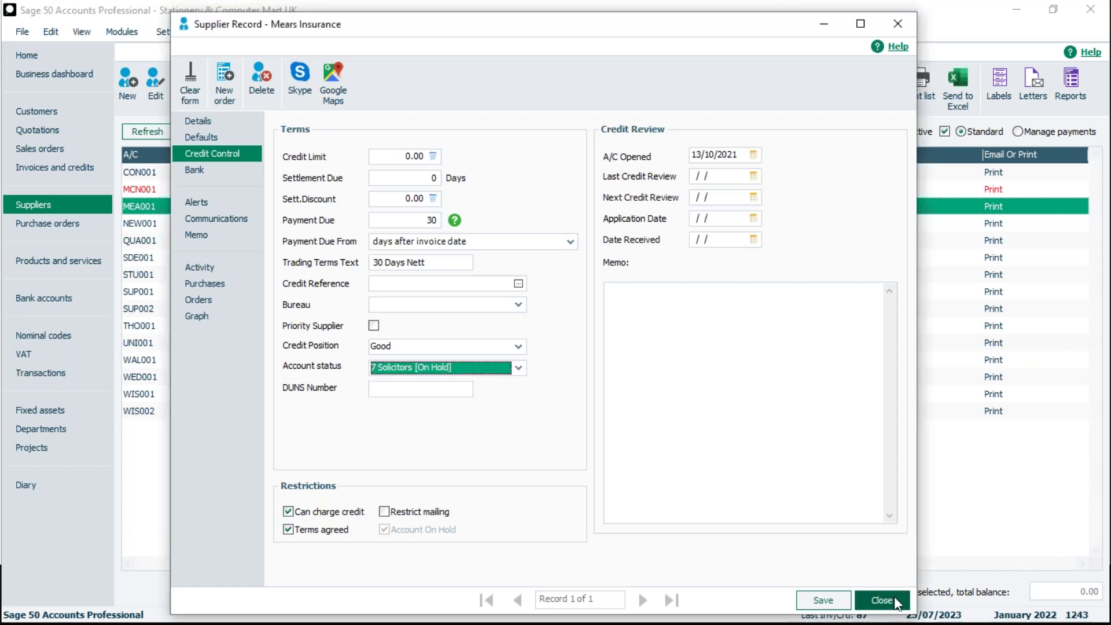
{"action": "left_click", "coordinate": [896, 602]}
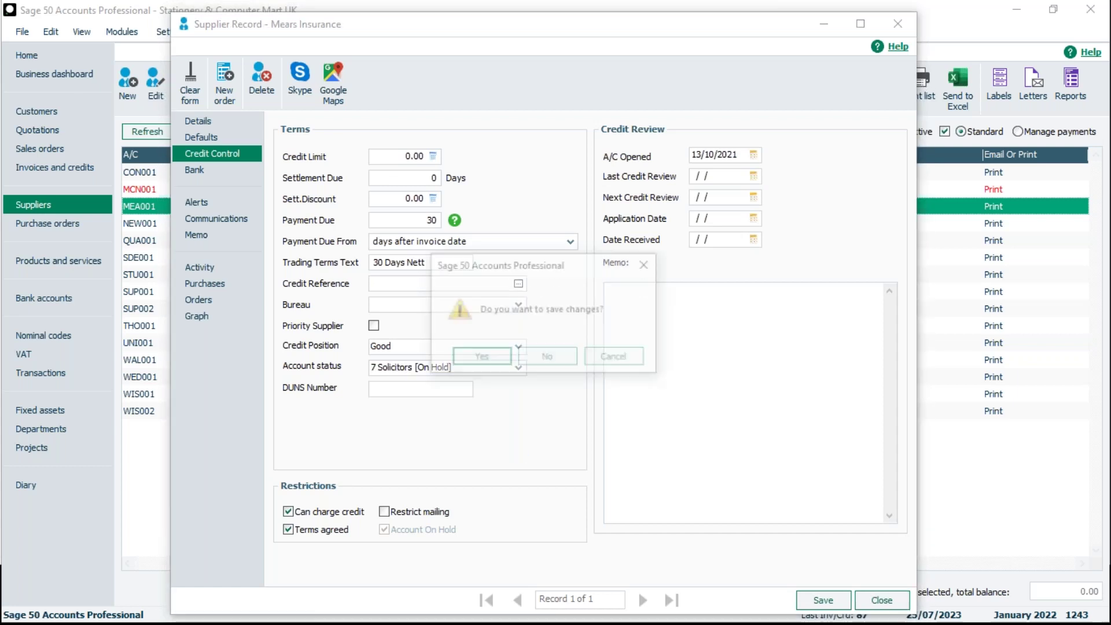
{"action": "left_click", "coordinate": [548, 361]}
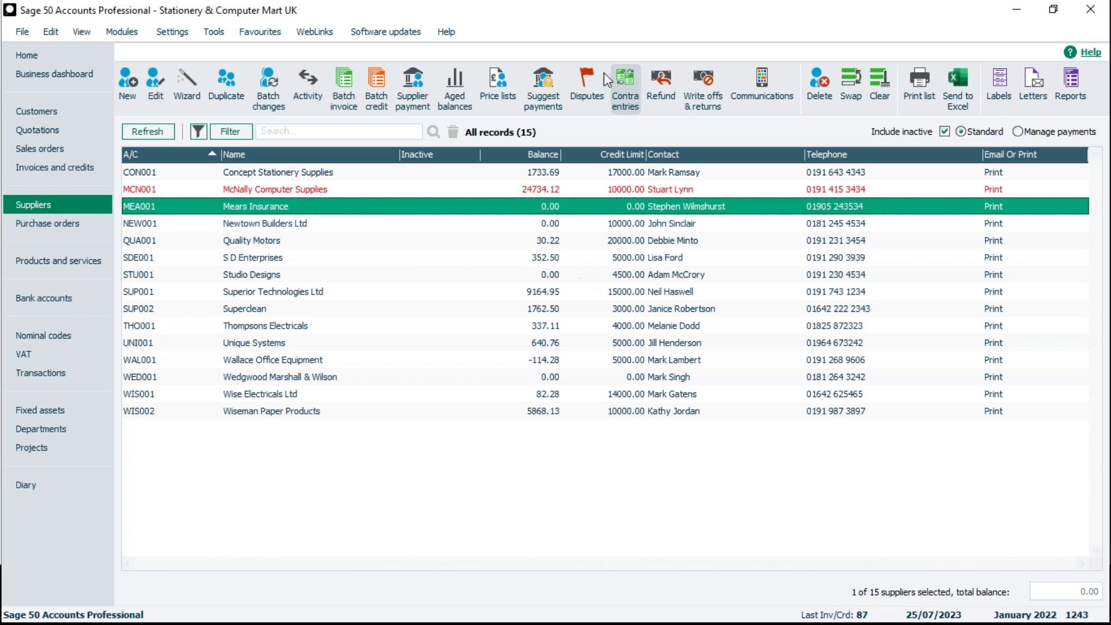
- Set the default account status for customers to 8 New in the customer defaults and save the change
{"action": "left_click", "coordinate": [172, 32]}
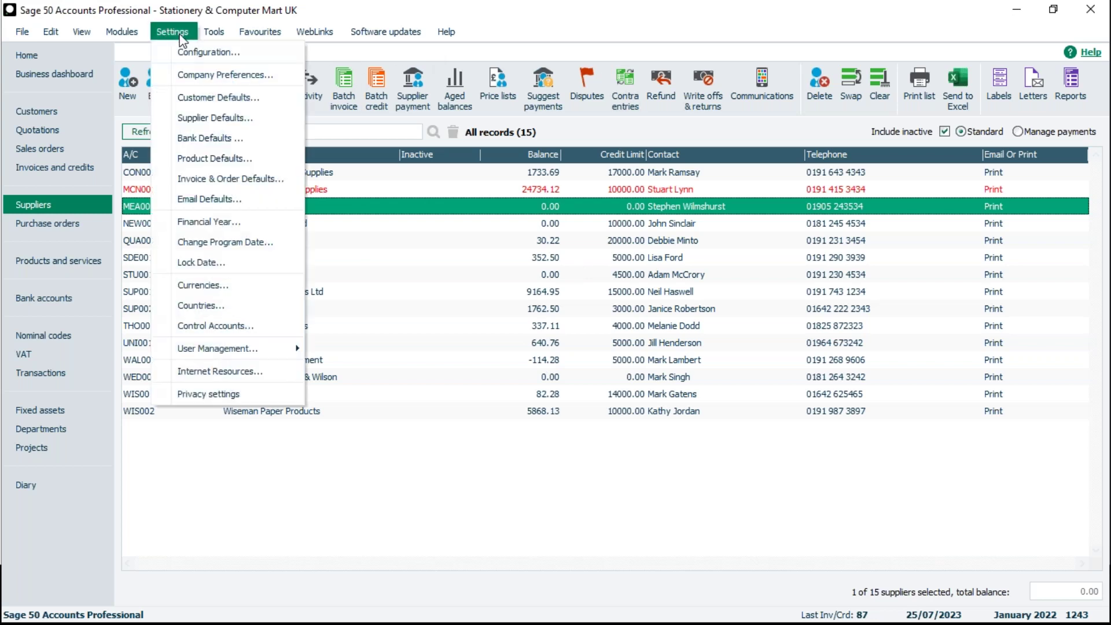
{"action": "left_click", "coordinate": [204, 96]}
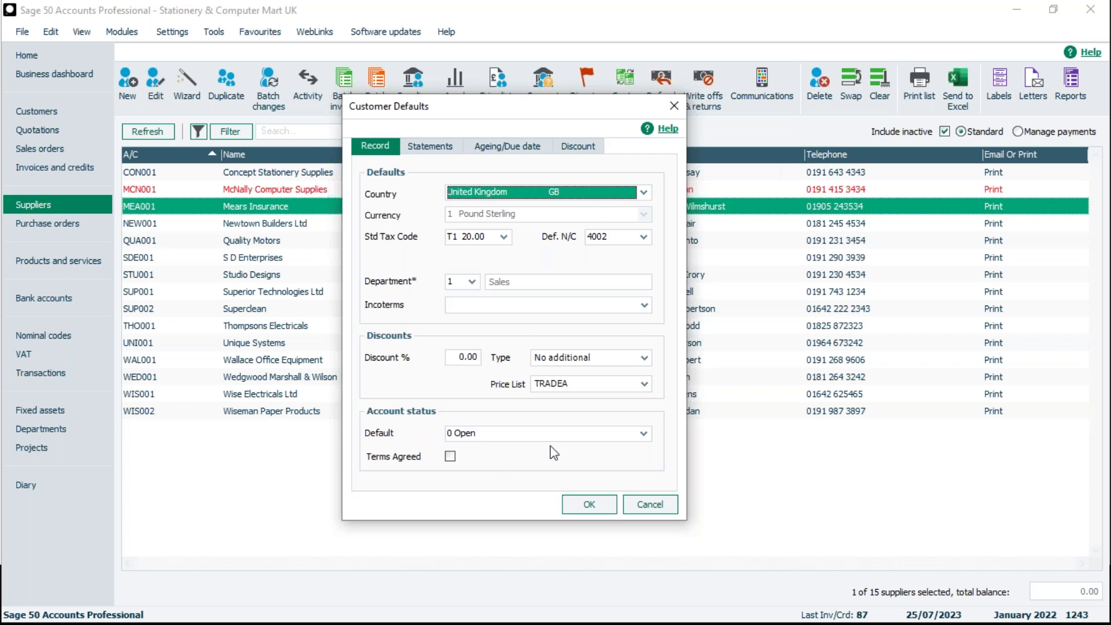
{"action": "left_click", "coordinate": [643, 433]}
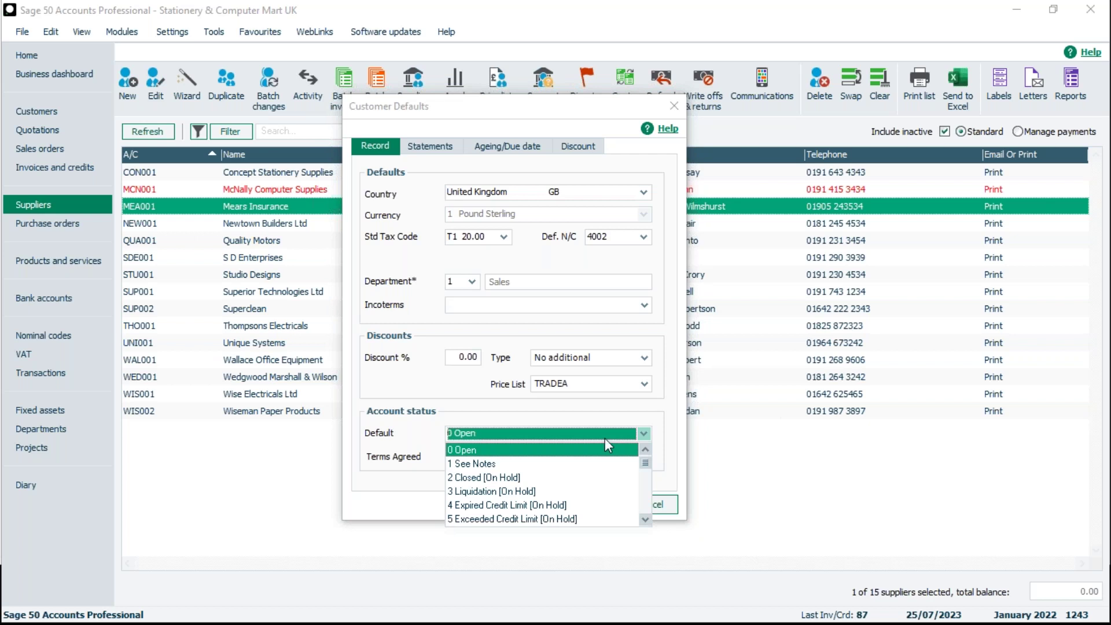
{"action": "key", "text": "Down"}
{"action": "key", "text": "Down"}
{"action": "key", "text": "Down"}
{"action": "key", "text": "Down"}
{"action": "key", "text": "Down"}
{"action": "key", "text": "Down"}
{"action": "key", "text": "Down"}
{"action": "key", "text": "Down"}
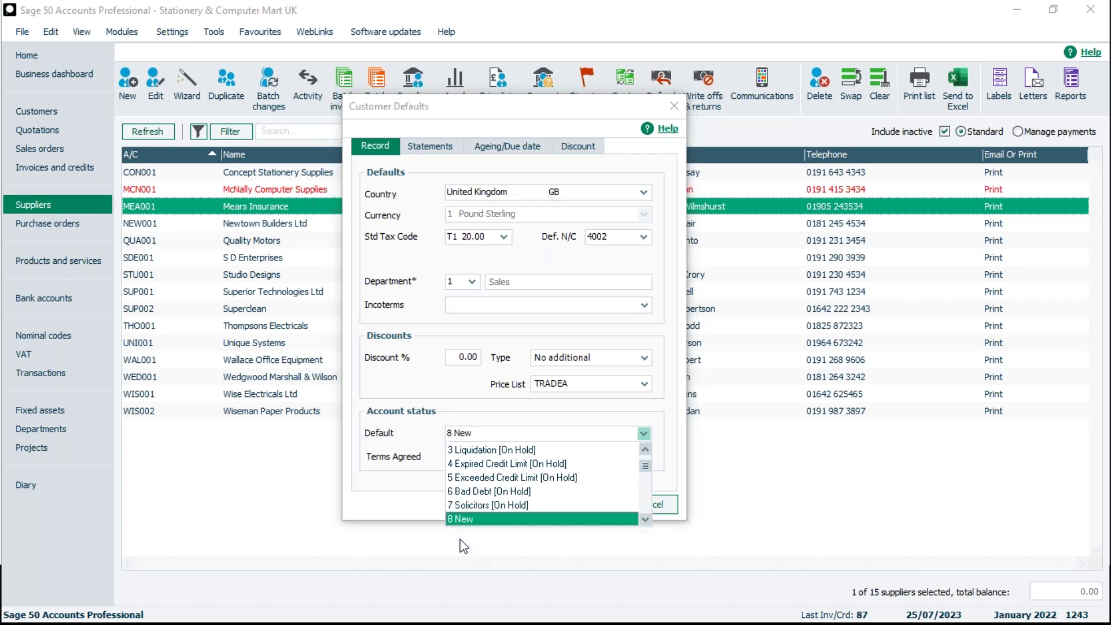
{"action": "left_click", "coordinate": [463, 519]}
{"action": "left_click", "coordinate": [590, 505]}
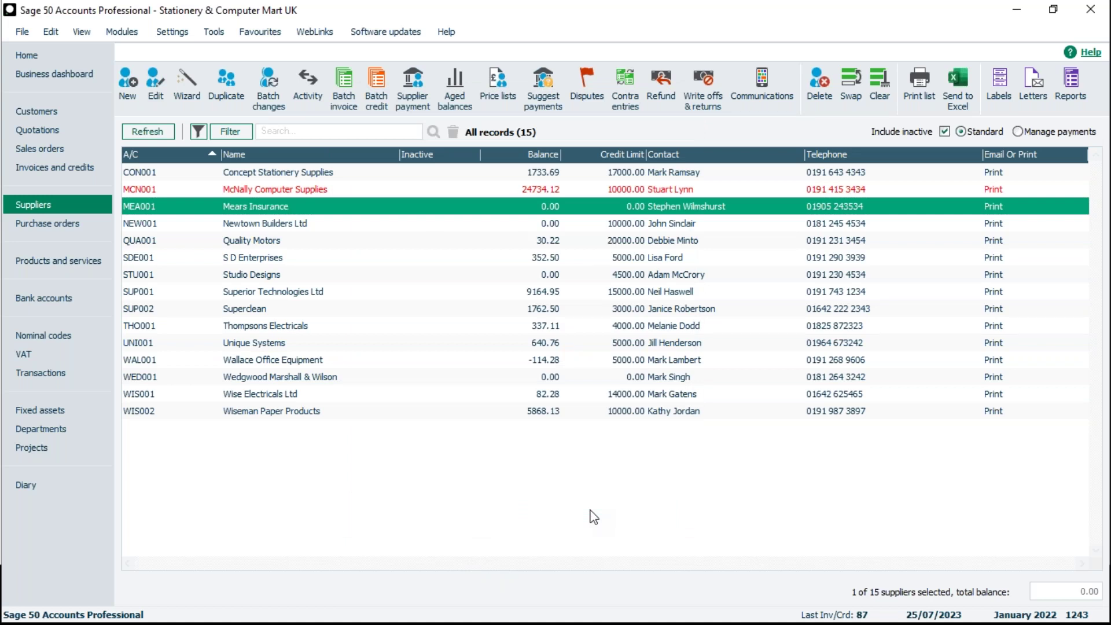
- Open a blank new customer record, check the account status in its credit control details, and close the record
{"action": "left_click", "coordinate": [61, 118]}
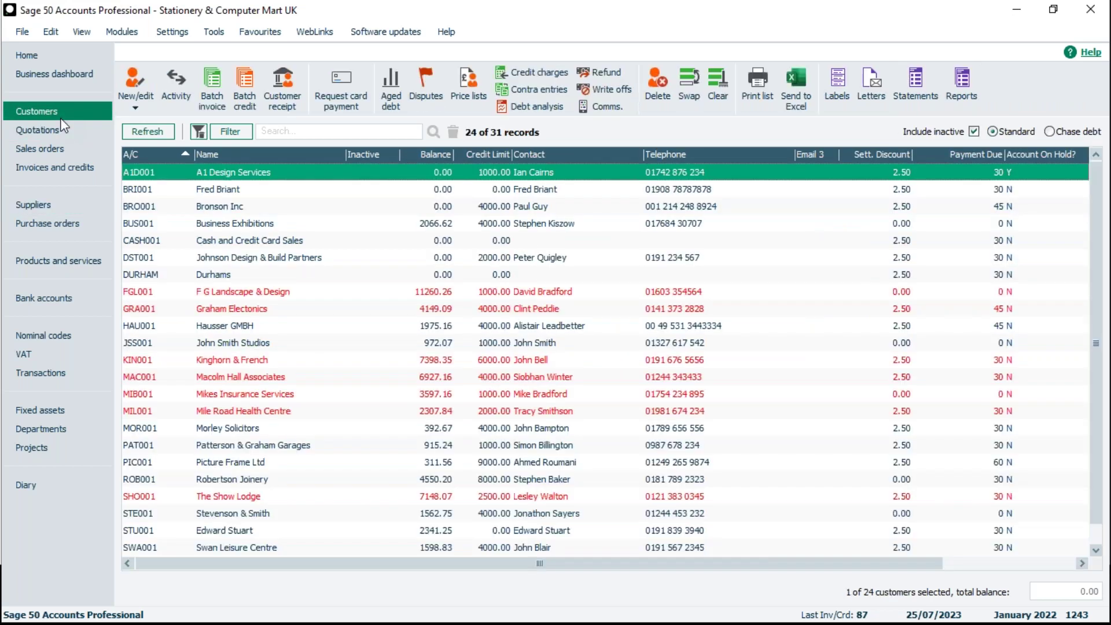
{"action": "left_click", "coordinate": [131, 109]}
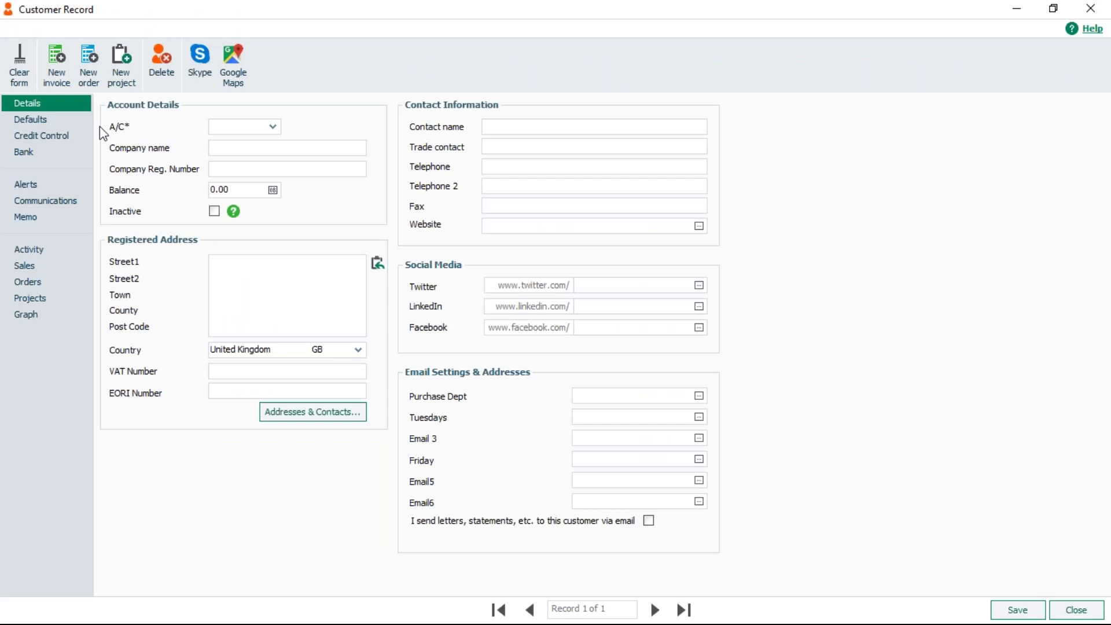
{"action": "left_click", "coordinate": [54, 120]}
{"action": "left_click", "coordinate": [57, 137]}
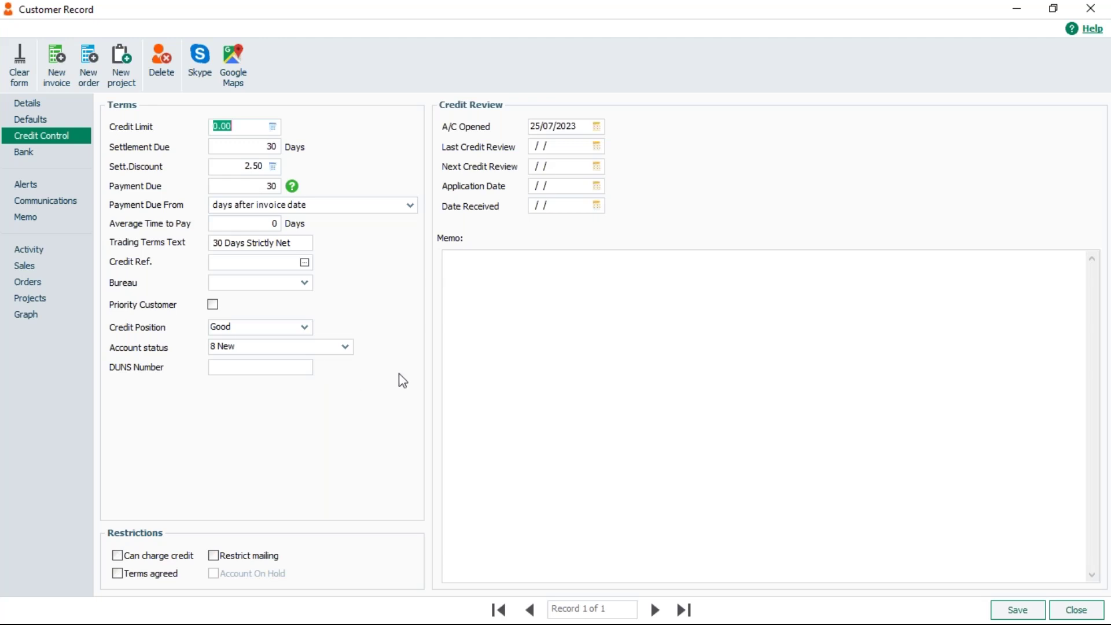
{"action": "left_click", "coordinate": [1078, 611]}
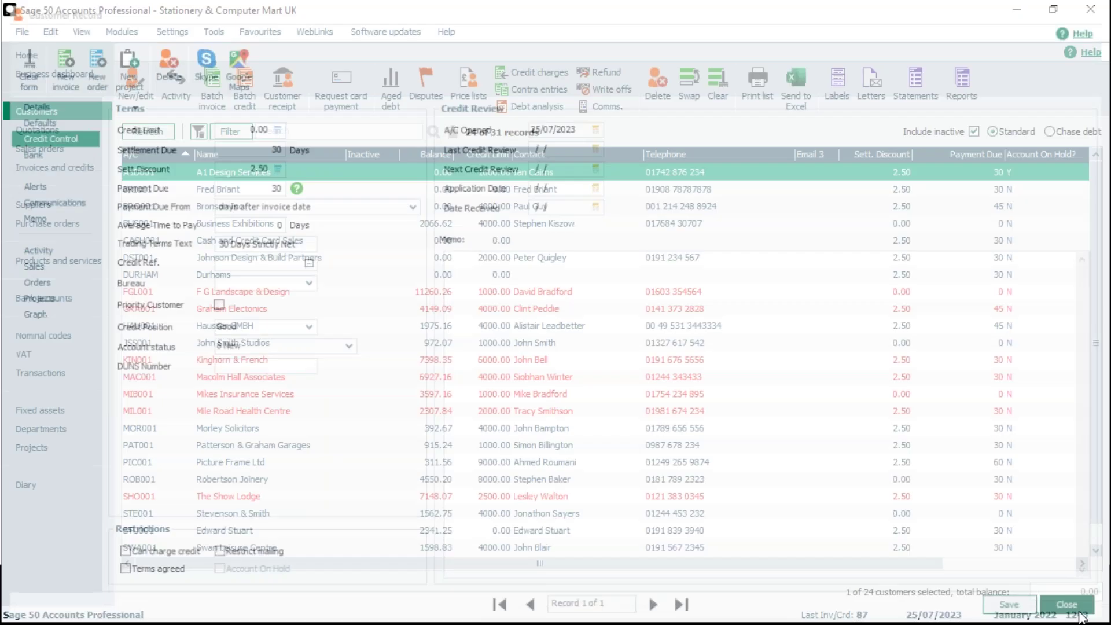
- View the default account status options in the supplier defaults and close them with 0 Open kept
{"action": "left_click", "coordinate": [180, 35]}
{"action": "left_click", "coordinate": [215, 123]}
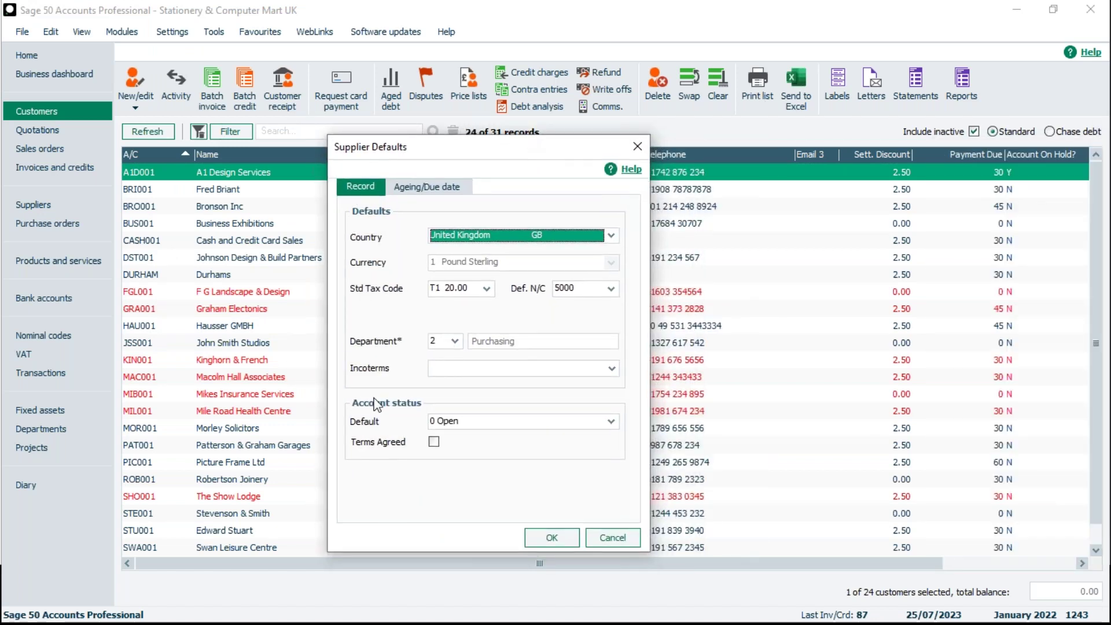
{"action": "left_click", "coordinate": [611, 421]}
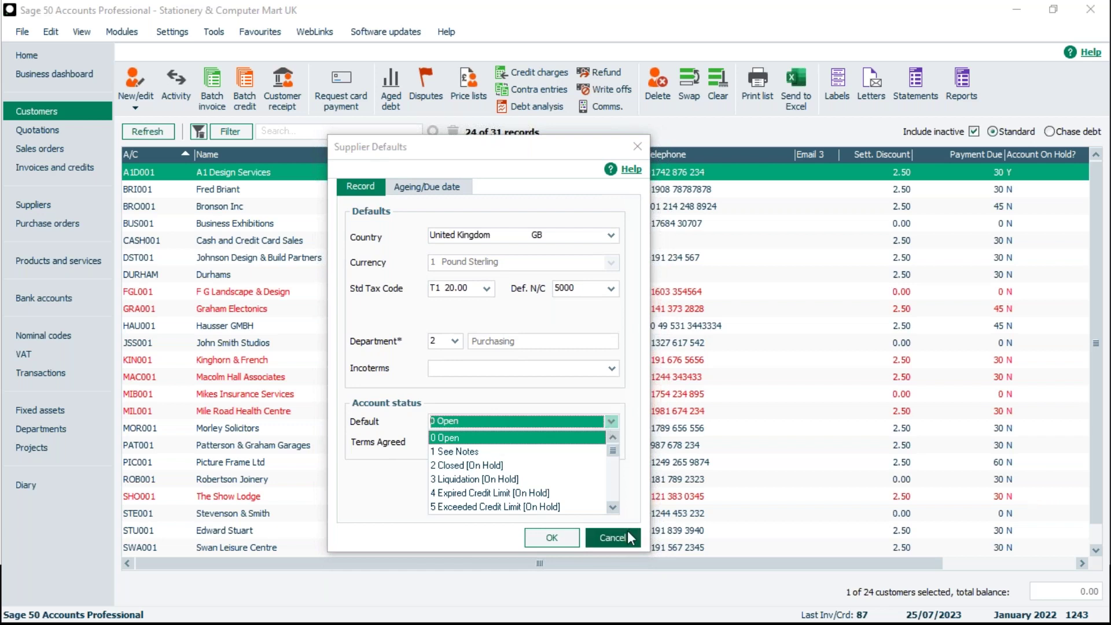
{"action": "left_click", "coordinate": [573, 539]}
{"action": "left_click", "coordinate": [573, 539]}
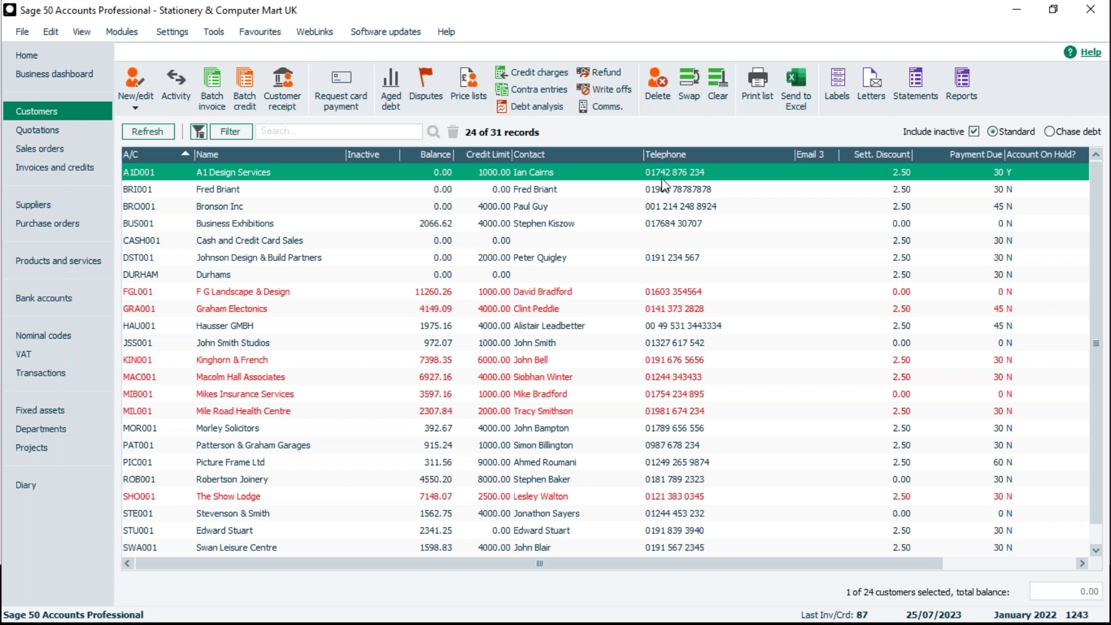
- Look through the columns available for the customer list to find Account On Hold?, and review that column for all customers
{"action": "right_click", "coordinate": [746, 155]}
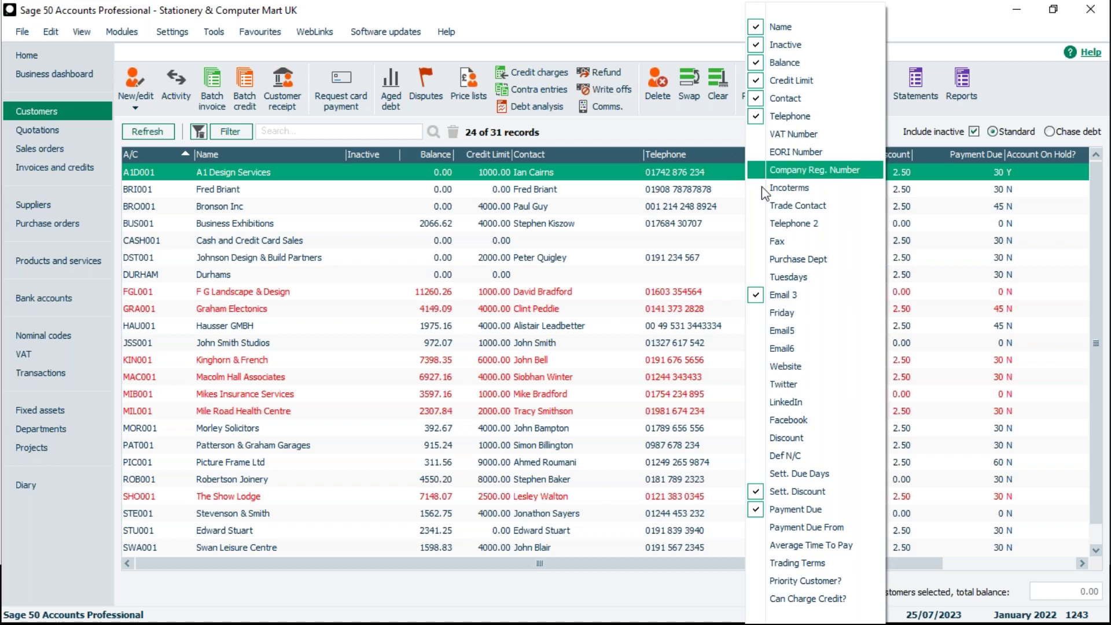
{"action": "left_click", "coordinate": [766, 615]}
{"action": "left_click", "coordinate": [765, 617]}
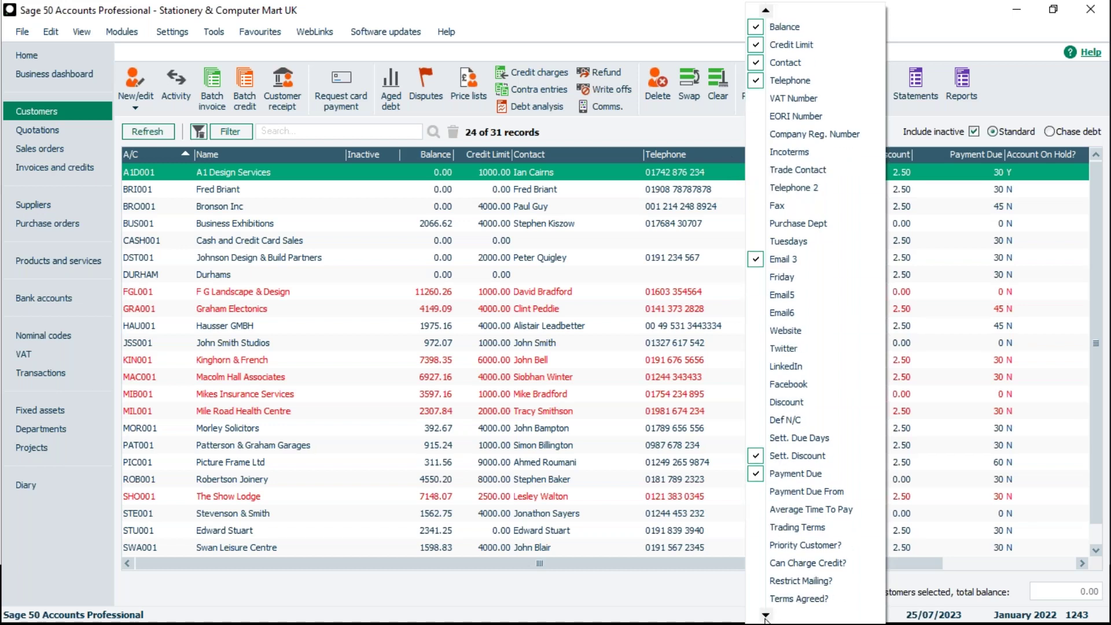
{"action": "left_click", "coordinate": [766, 616]}
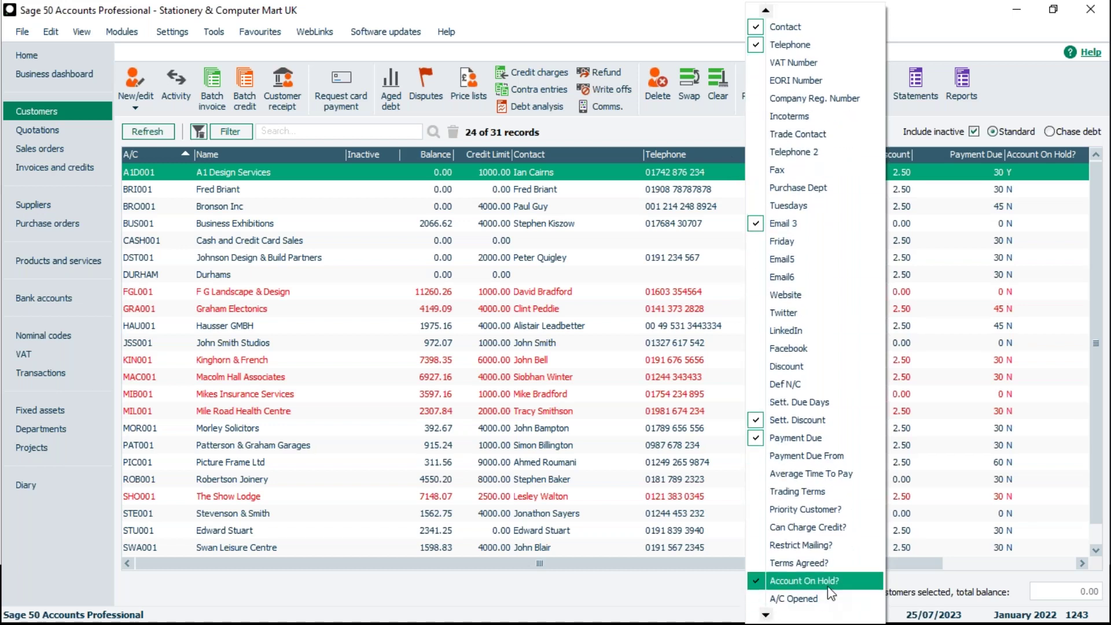
{"action": "left_click", "coordinate": [911, 603]}
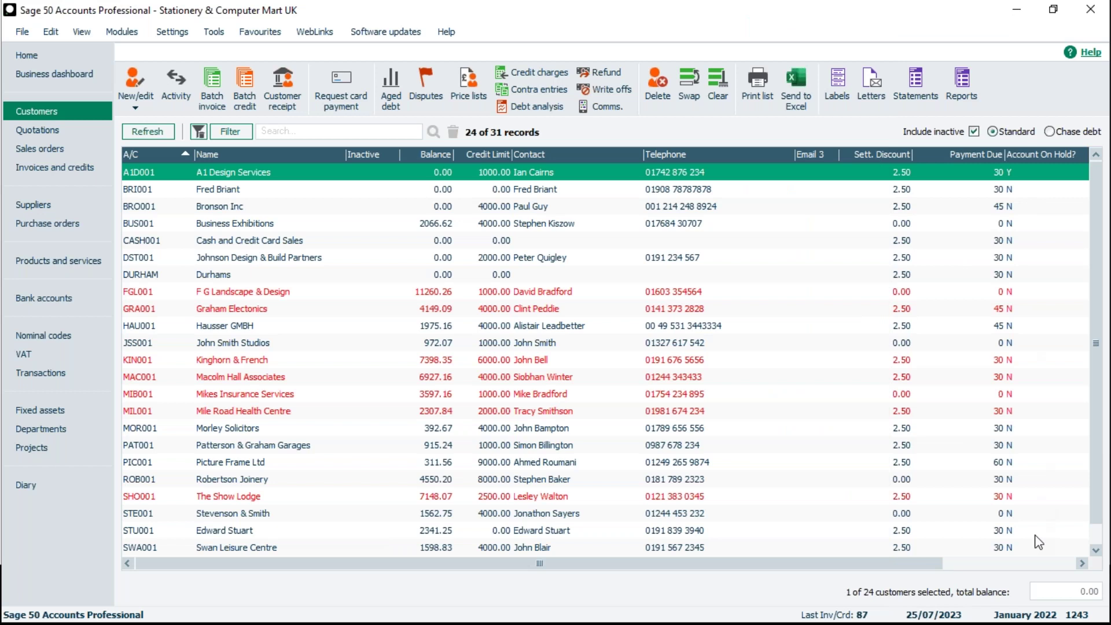
{"action": "left_click_drag", "start_coordinate": [1098, 267], "coordinate": [1106, 373]}
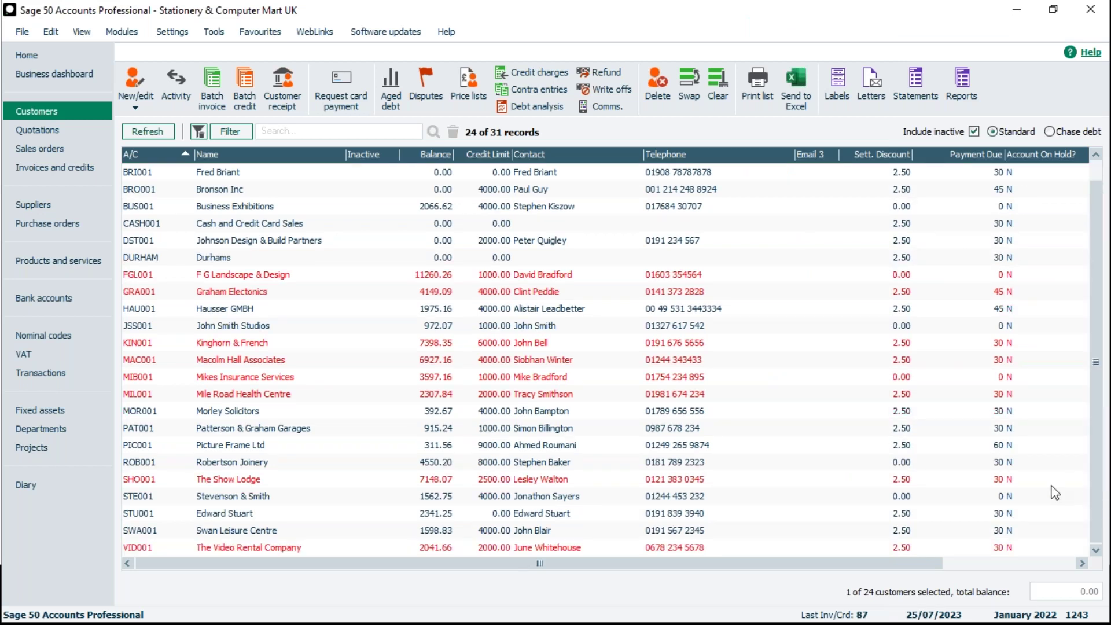
{"action": "left_click_drag", "start_coordinate": [1100, 315], "coordinate": [1030, 191]}
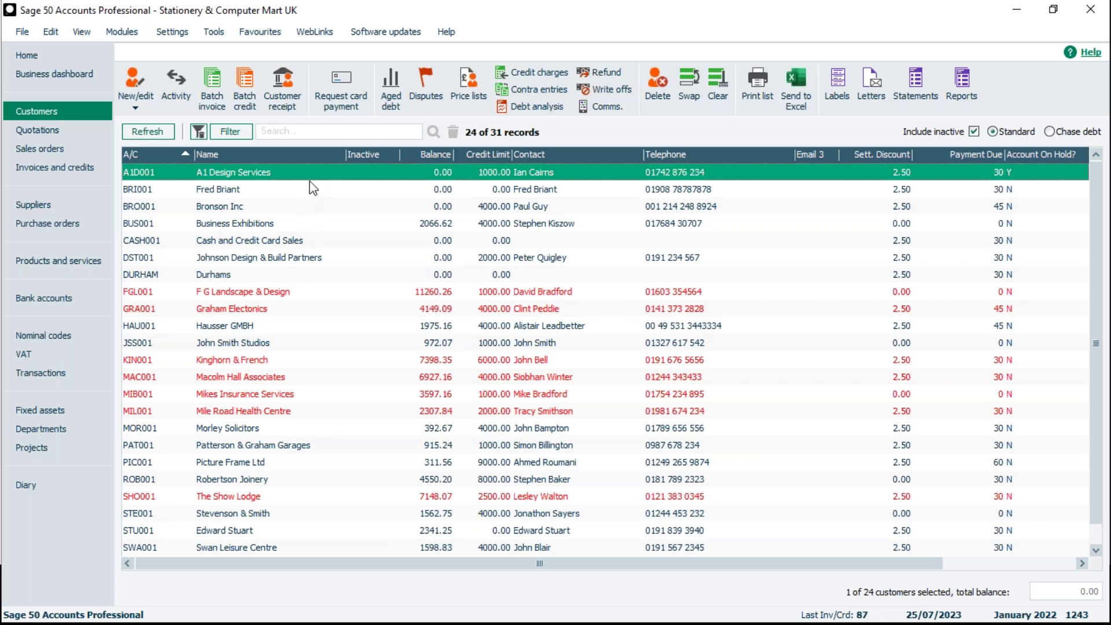
- Start a batch invoice for A1 Design Services, dismiss the on-hold warning, and enter a net amount of 199
{"action": "left_click", "coordinate": [212, 87]}
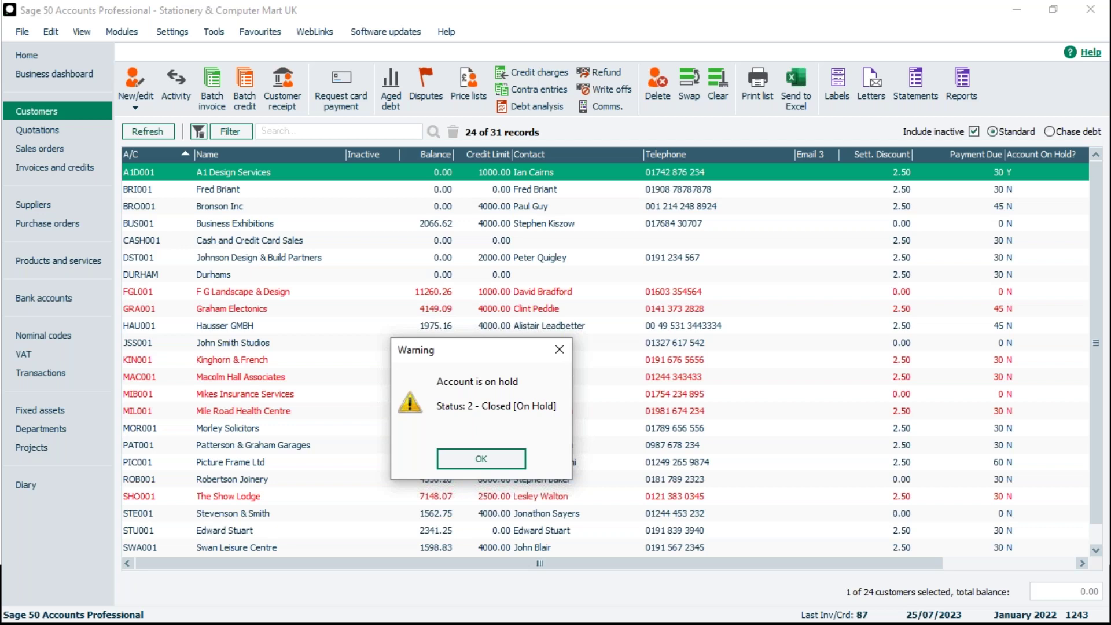
{"action": "left_click", "coordinate": [474, 460]}
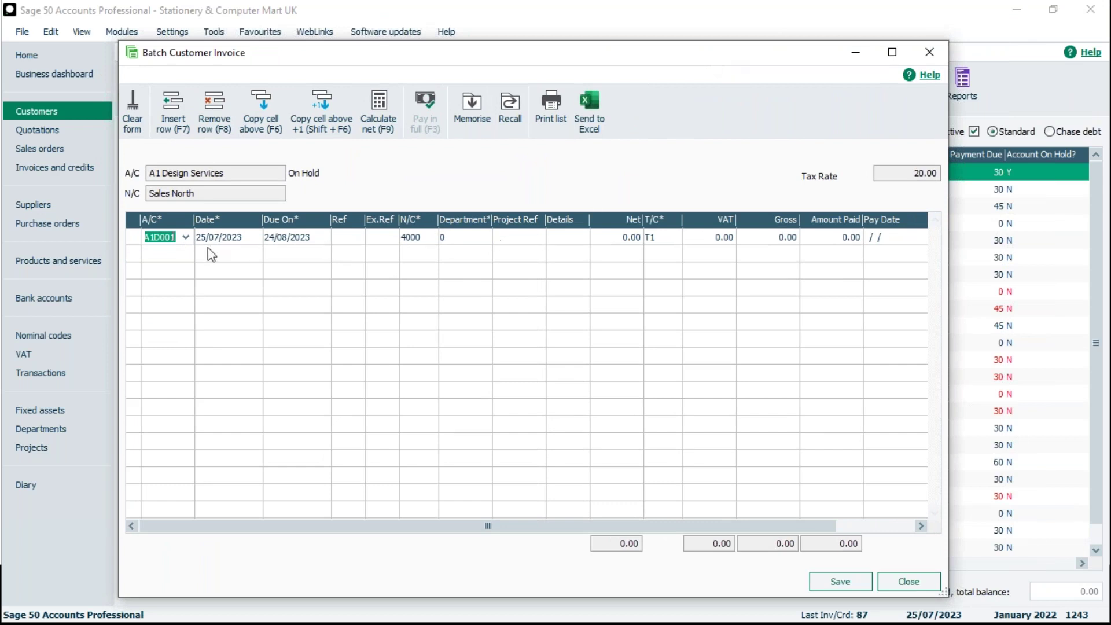
{"action": "left_click", "coordinate": [593, 237]}
{"action": "type", "text": "199"}
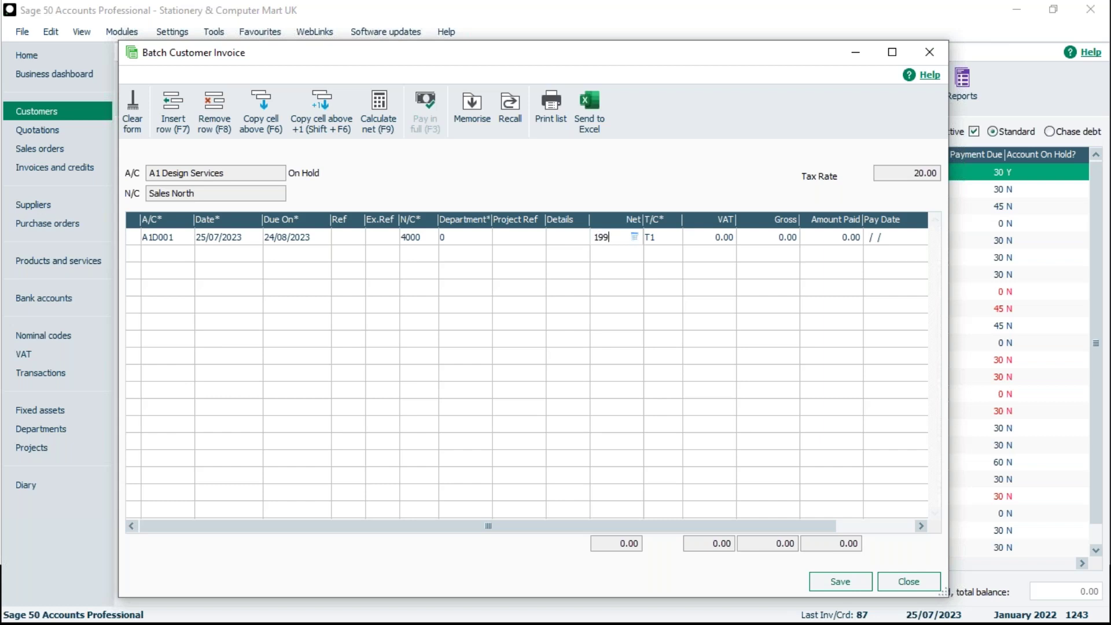
{"action": "left_click", "coordinate": [712, 240]}
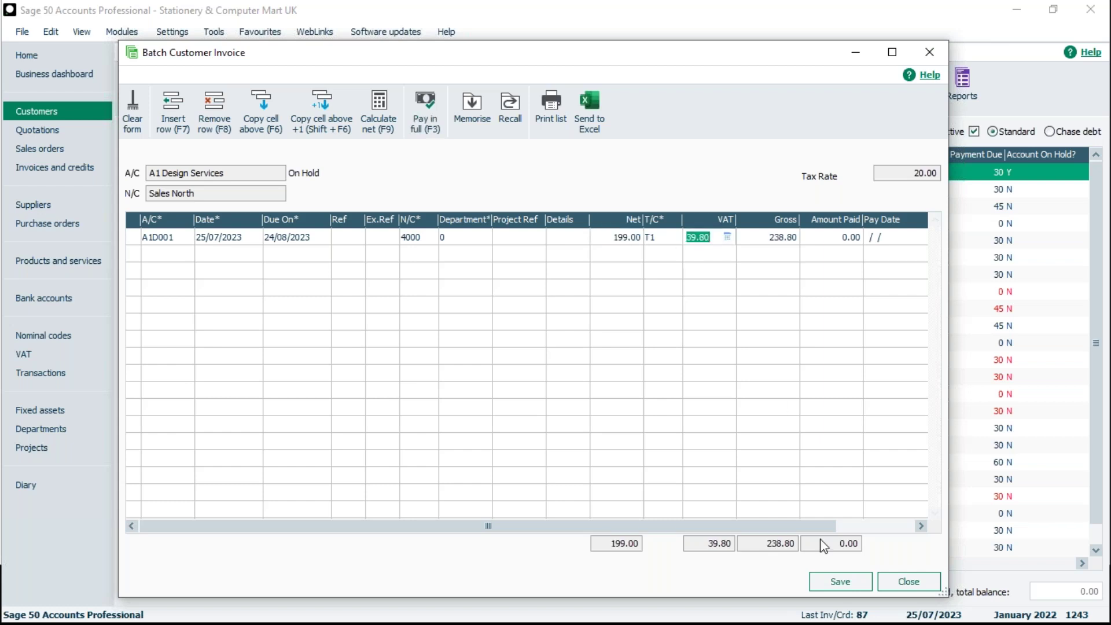
- Save the batch invoice, accept the date outside the current financial year, and close the batch invoice window
{"action": "left_click", "coordinate": [840, 581]}
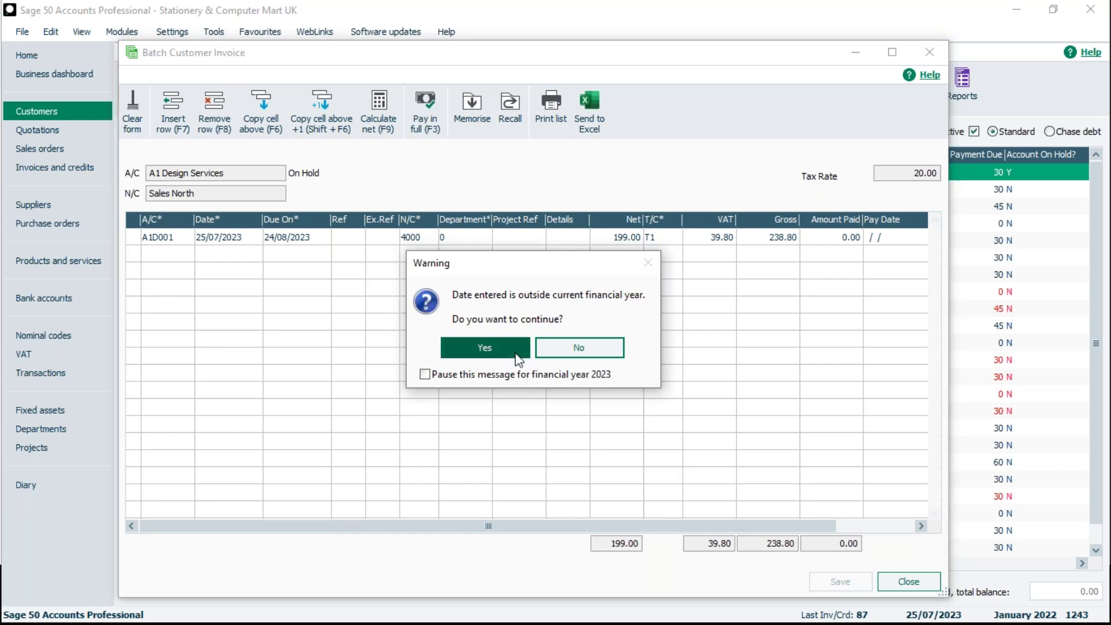
{"action": "left_click", "coordinate": [457, 349]}
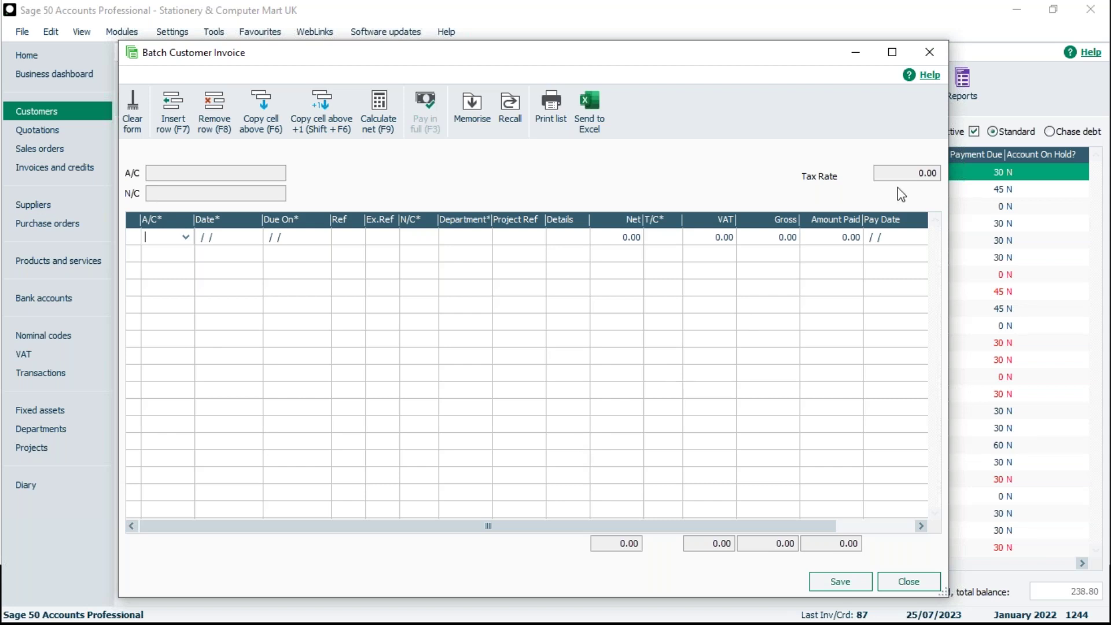
{"action": "left_click", "coordinate": [931, 54]}
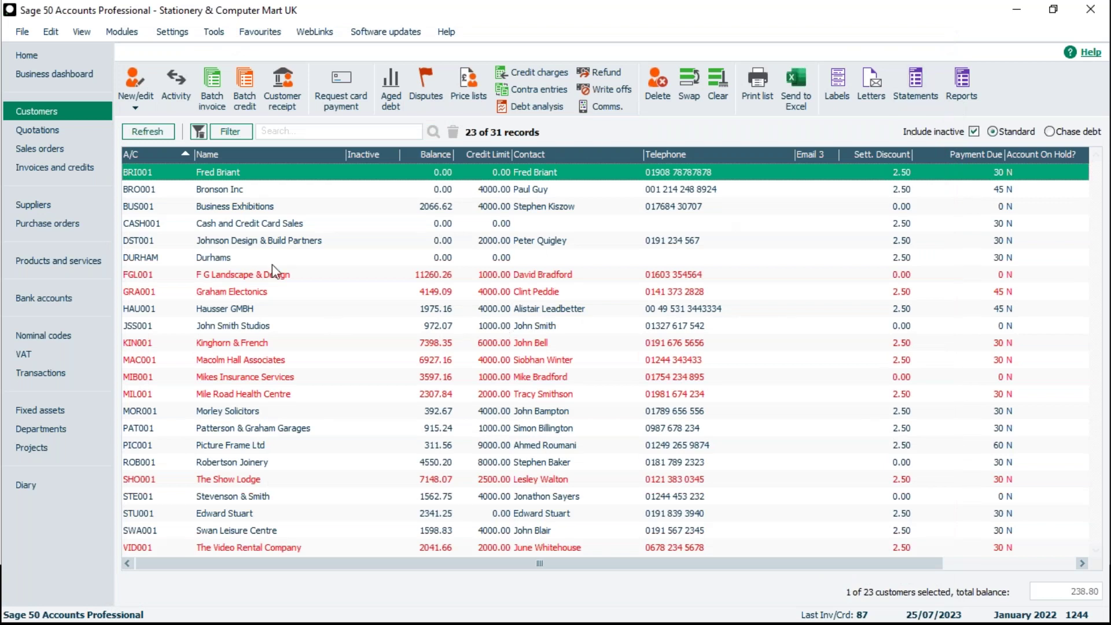
{"action": "left_click", "coordinate": [69, 171]}
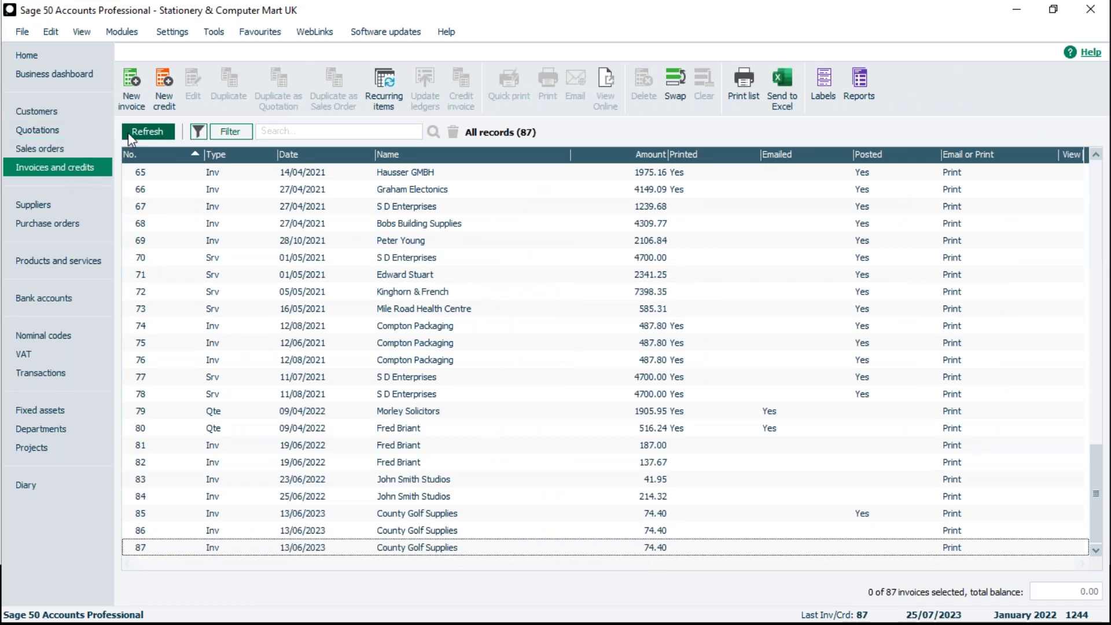
{"action": "left_click", "coordinate": [140, 106]}
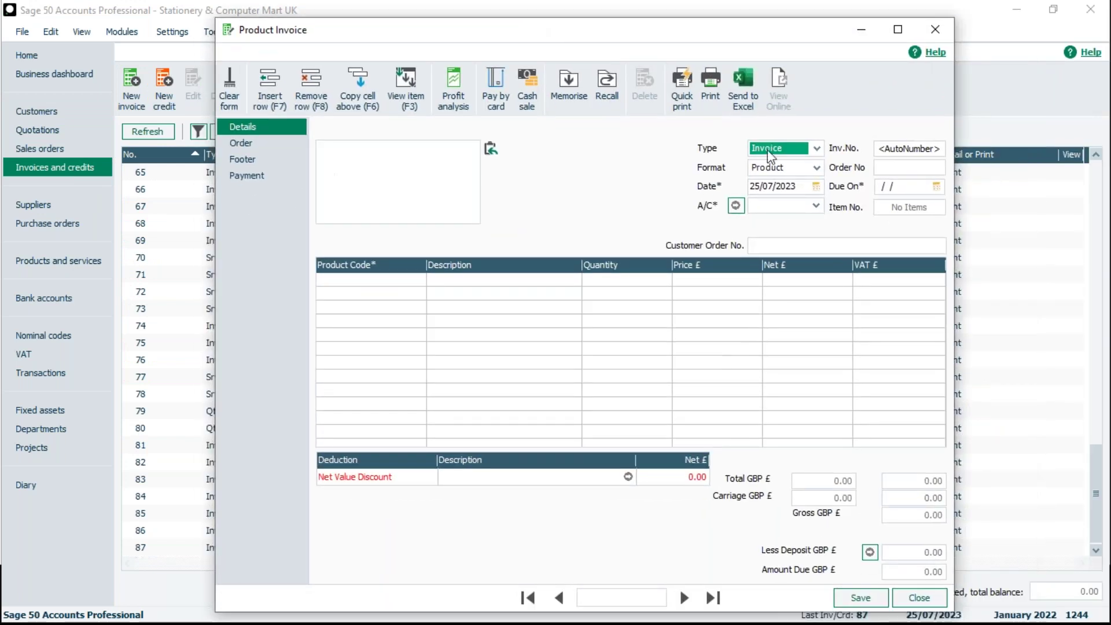
{"action": "left_click", "coordinate": [816, 206]}
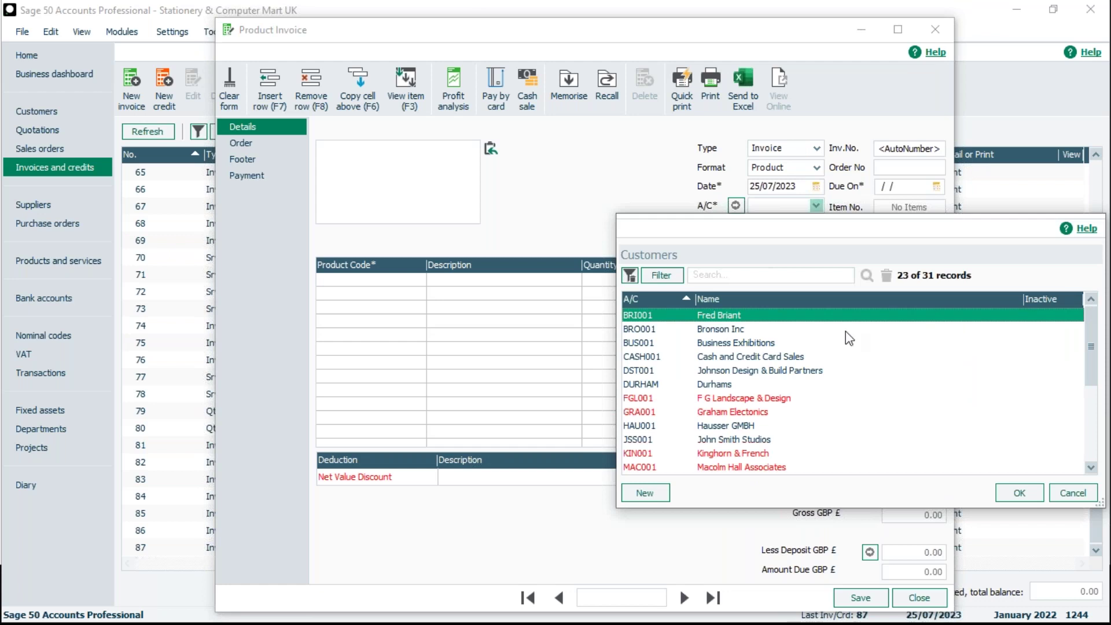
{"action": "left_click", "coordinate": [653, 298]}
{"action": "left_click", "coordinate": [654, 298]}
{"action": "left_click", "coordinate": [1074, 493]}
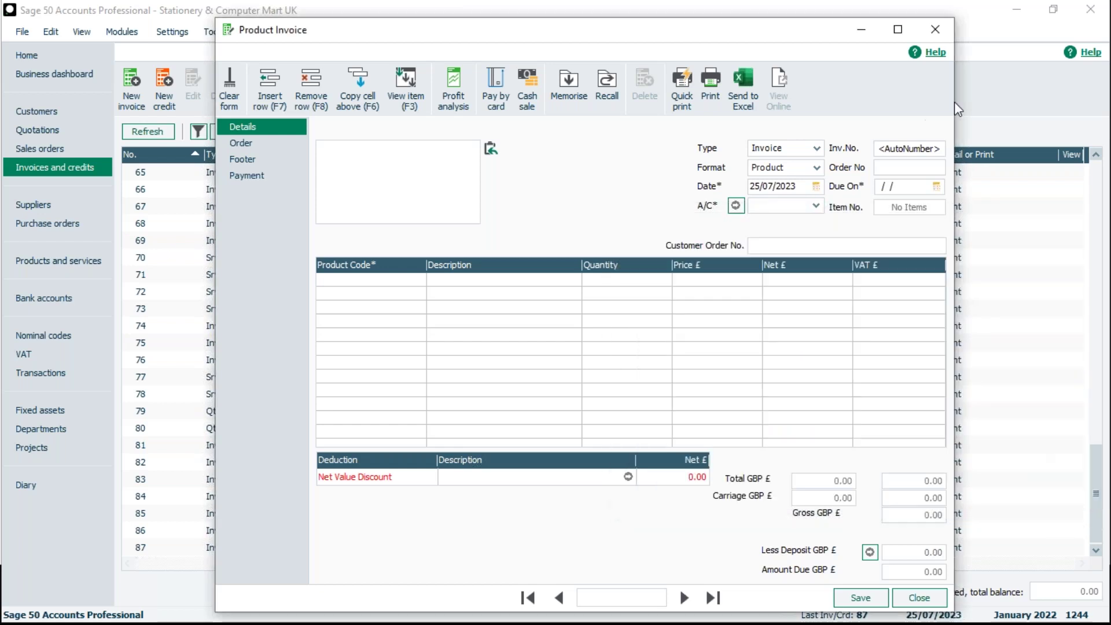
{"action": "left_click", "coordinate": [935, 29]}
- Refresh the customer list and open the credit control details of the first listed customer's record
{"action": "left_click", "coordinate": [48, 110]}
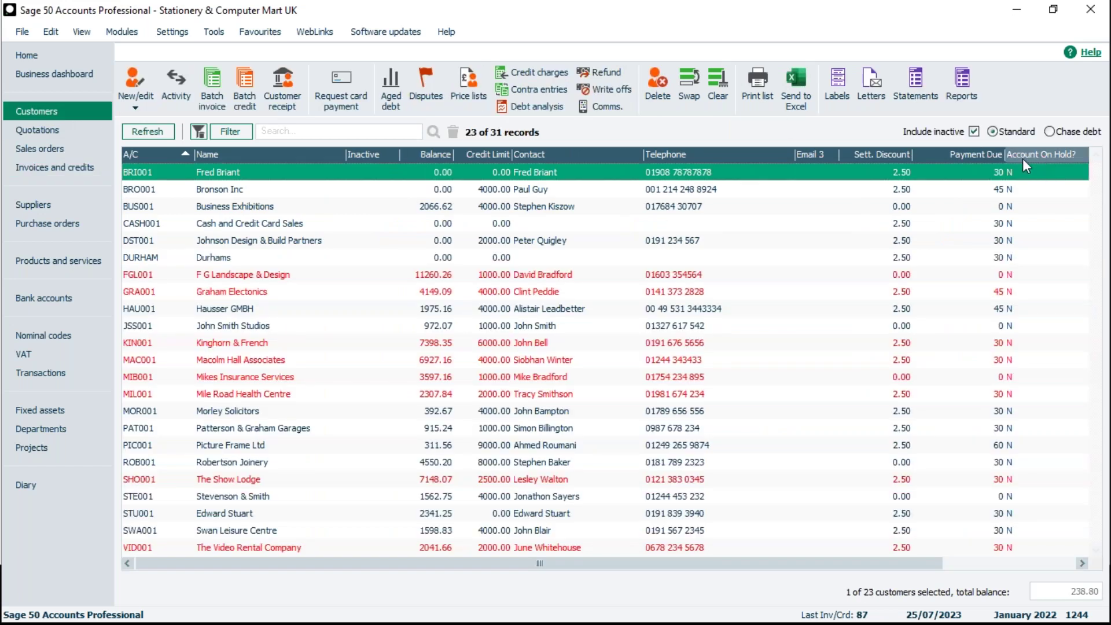
{"action": "left_click", "coordinate": [221, 173]}
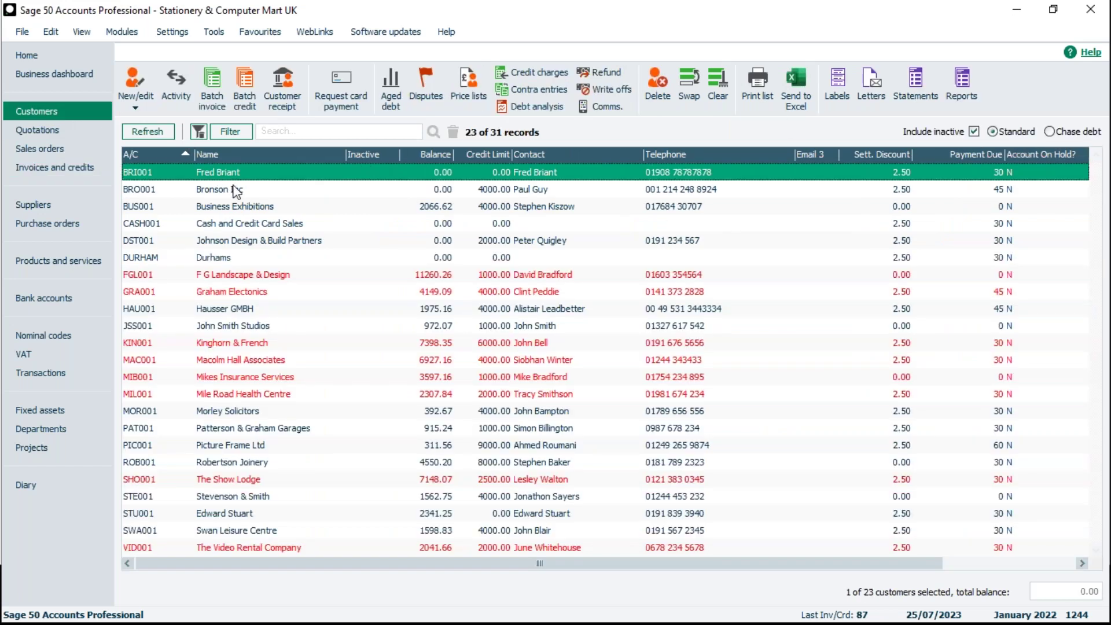
{"action": "left_click", "coordinate": [156, 131]}
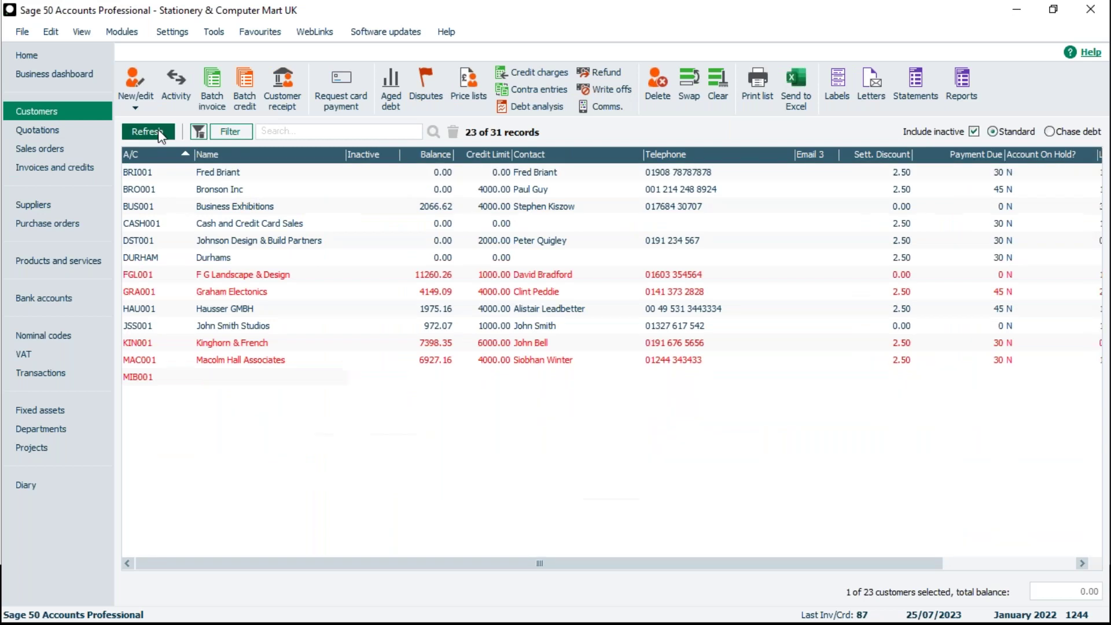
{"action": "left_click", "coordinate": [254, 174]}
{"action": "double_click", "coordinate": [255, 177]}
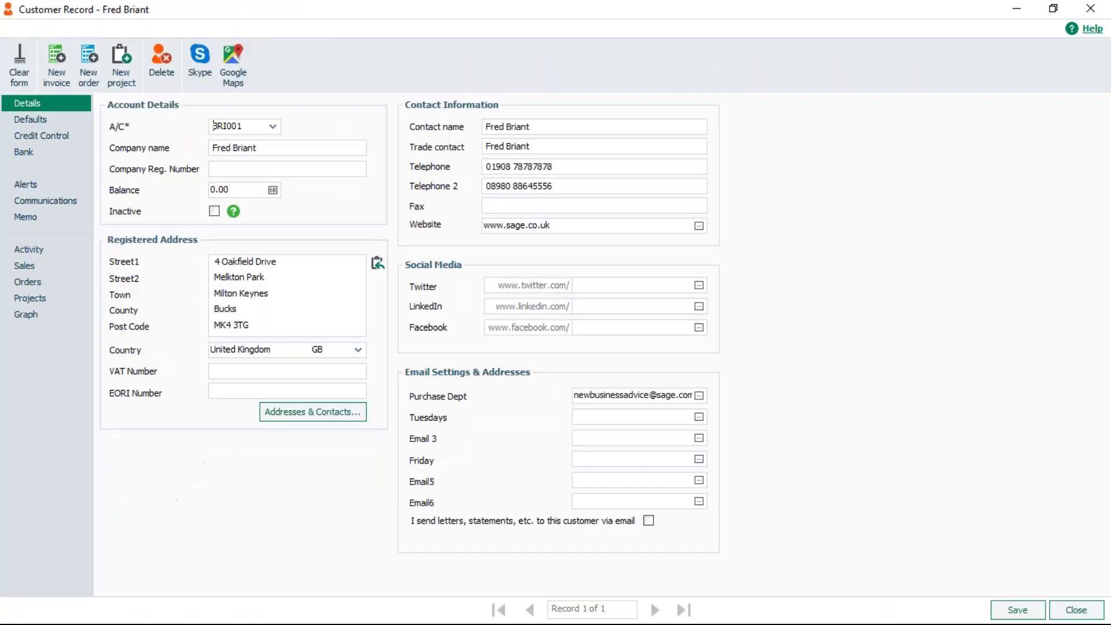
{"action": "left_click", "coordinate": [35, 119]}
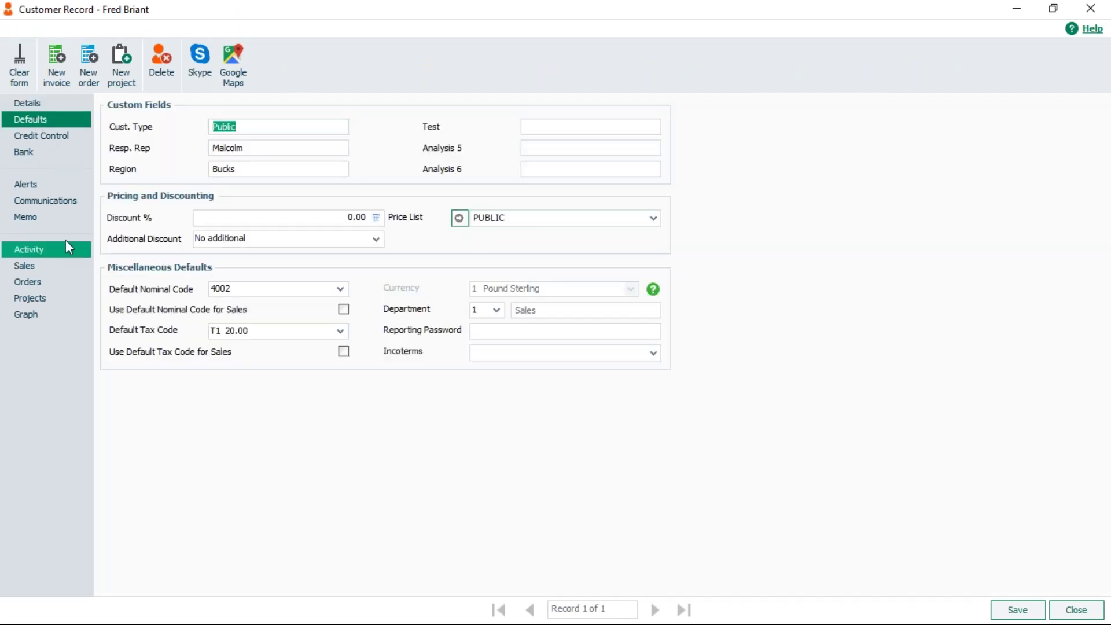
{"action": "left_click", "coordinate": [60, 135]}
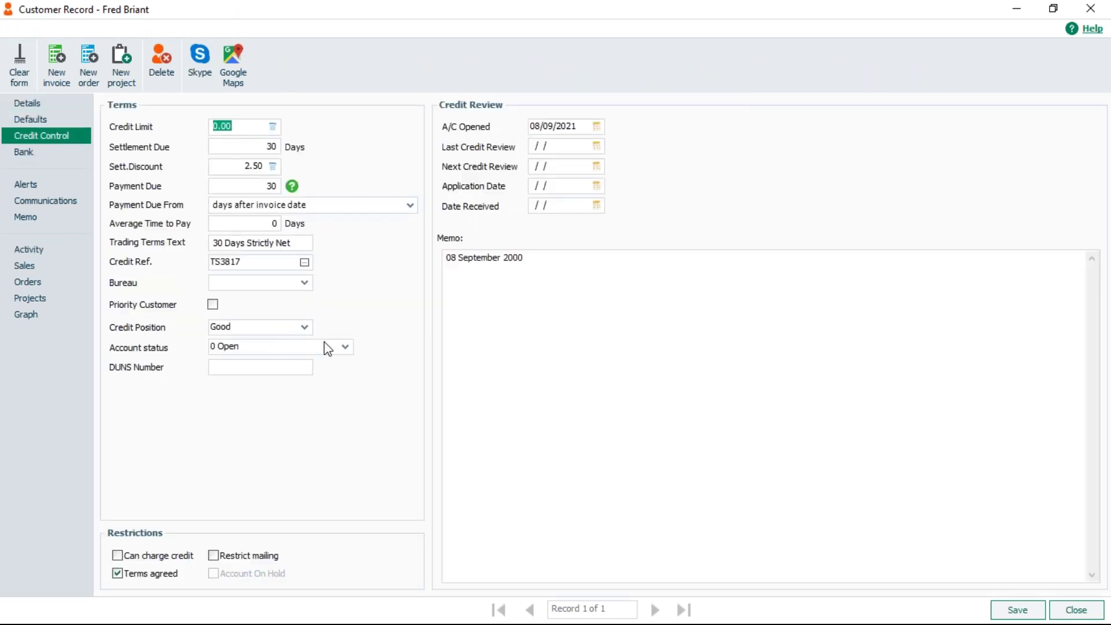
- Set the customer's account status to 3 Liquidation [On Hold], then save and close the customer record
{"action": "left_click", "coordinate": [345, 347]}
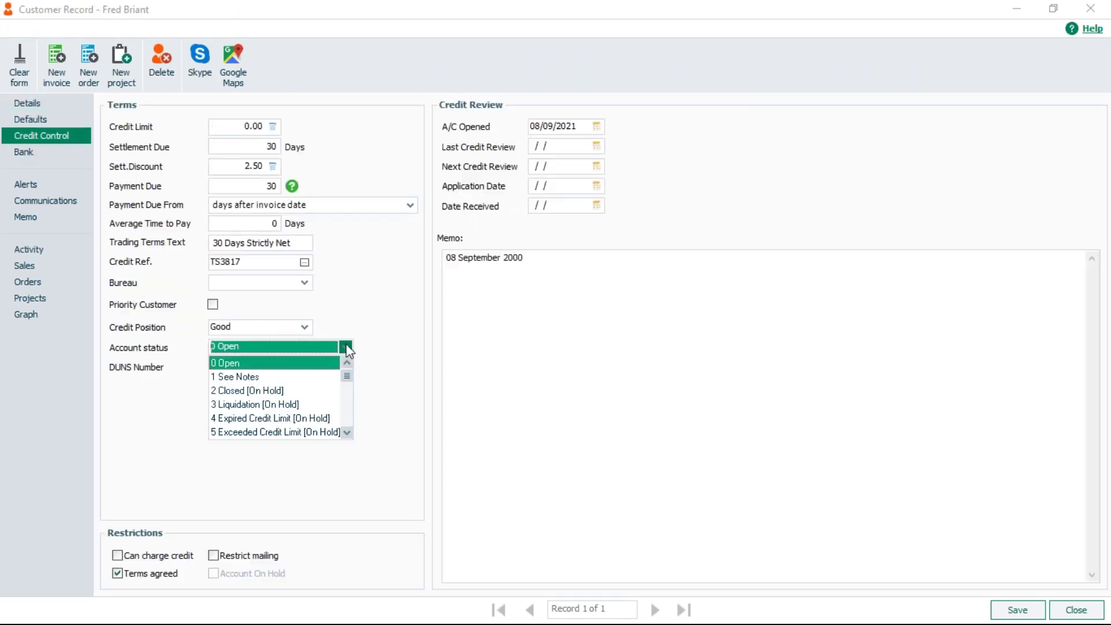
{"action": "left_click", "coordinate": [262, 404]}
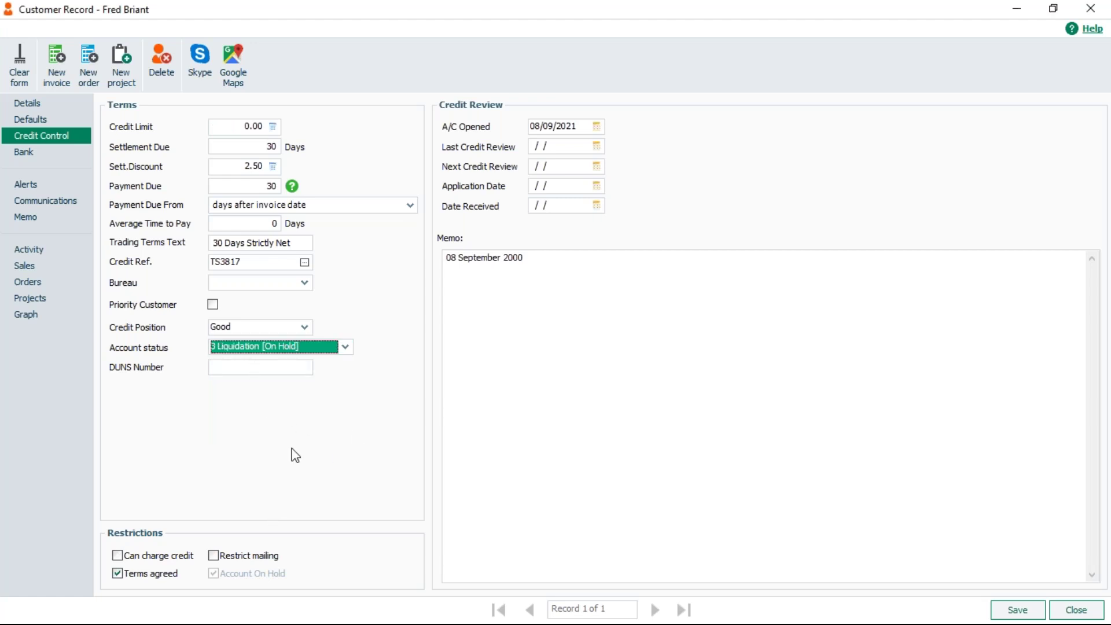
{"action": "left_click", "coordinate": [1040, 614]}
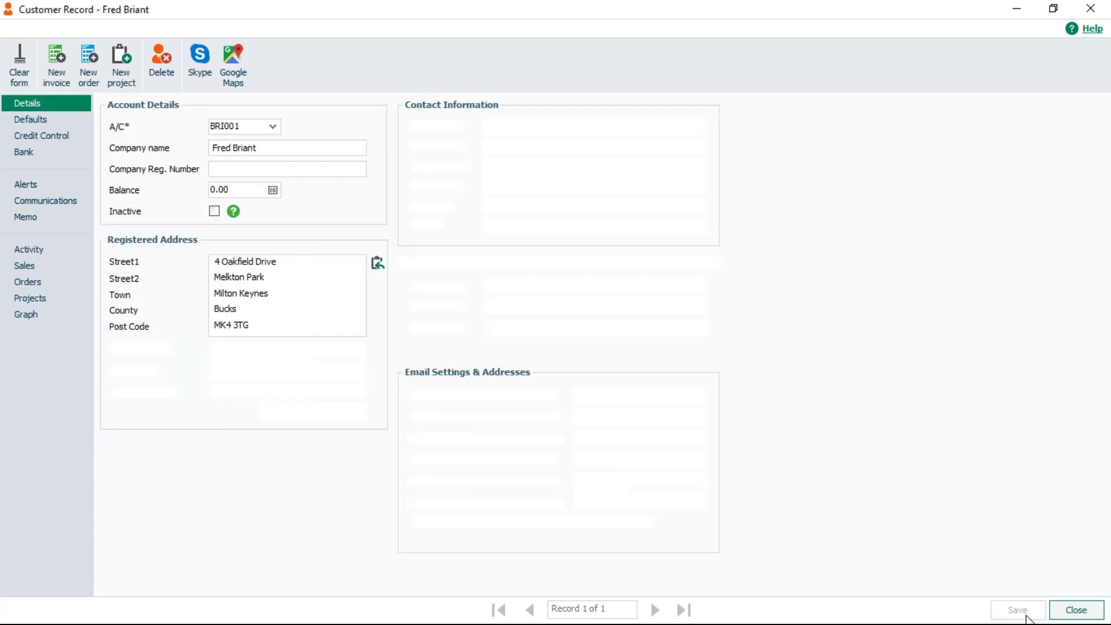
{"action": "left_click", "coordinate": [1091, 617]}
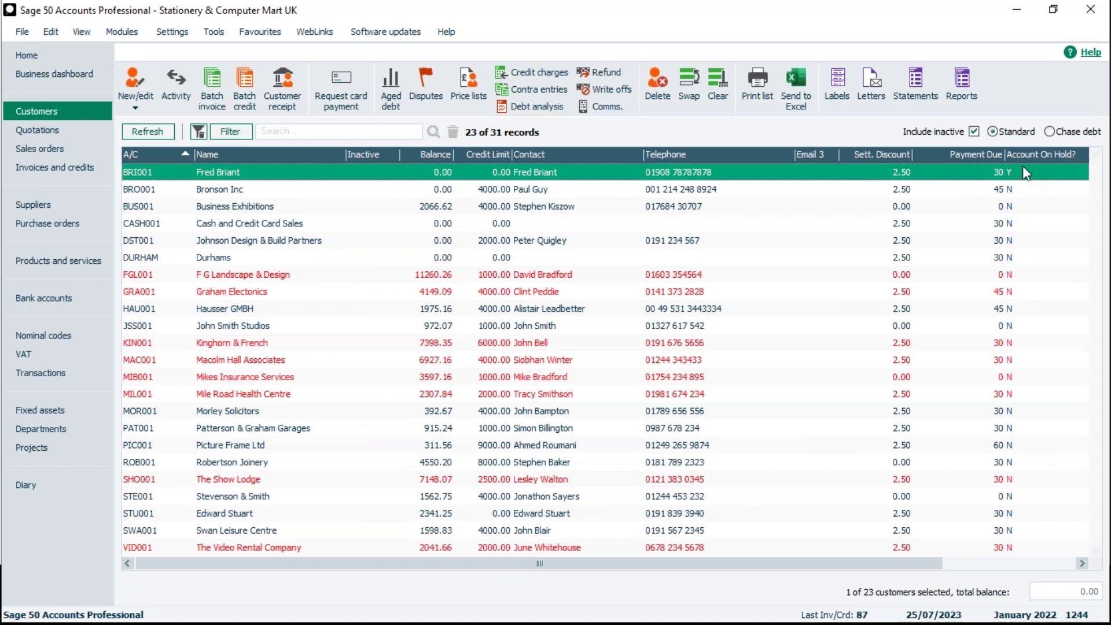
- Start a new product invoice for A1 Design Services, picked from the unfiltered customer list, and dismiss the on-hold warning
{"action": "left_click", "coordinate": [51, 167]}
{"action": "left_click", "coordinate": [137, 93]}
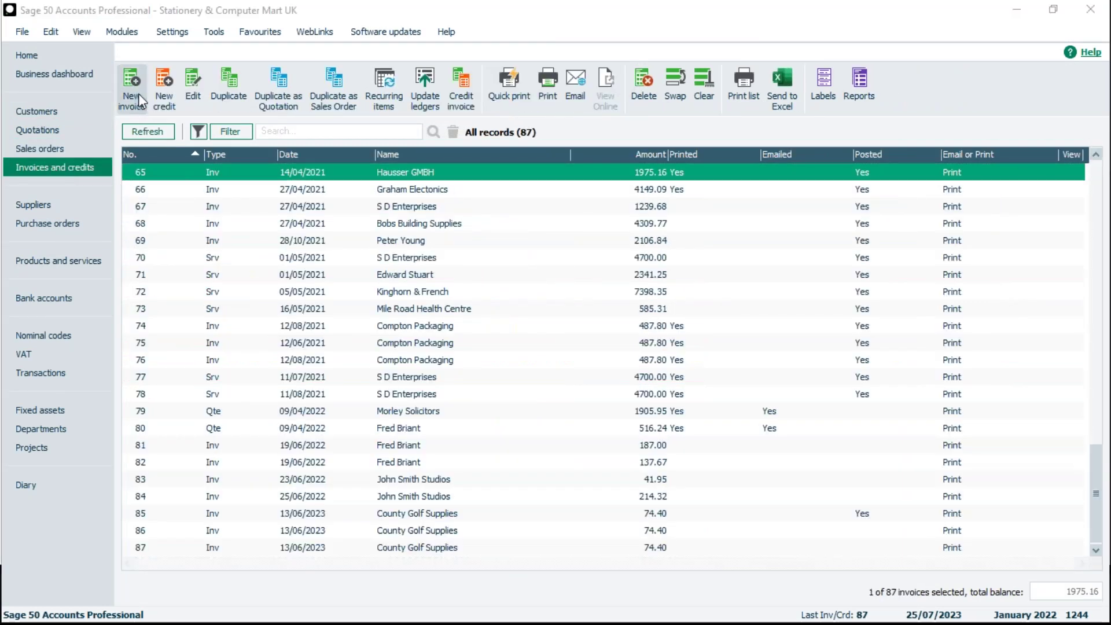
{"action": "left_click", "coordinate": [816, 205]}
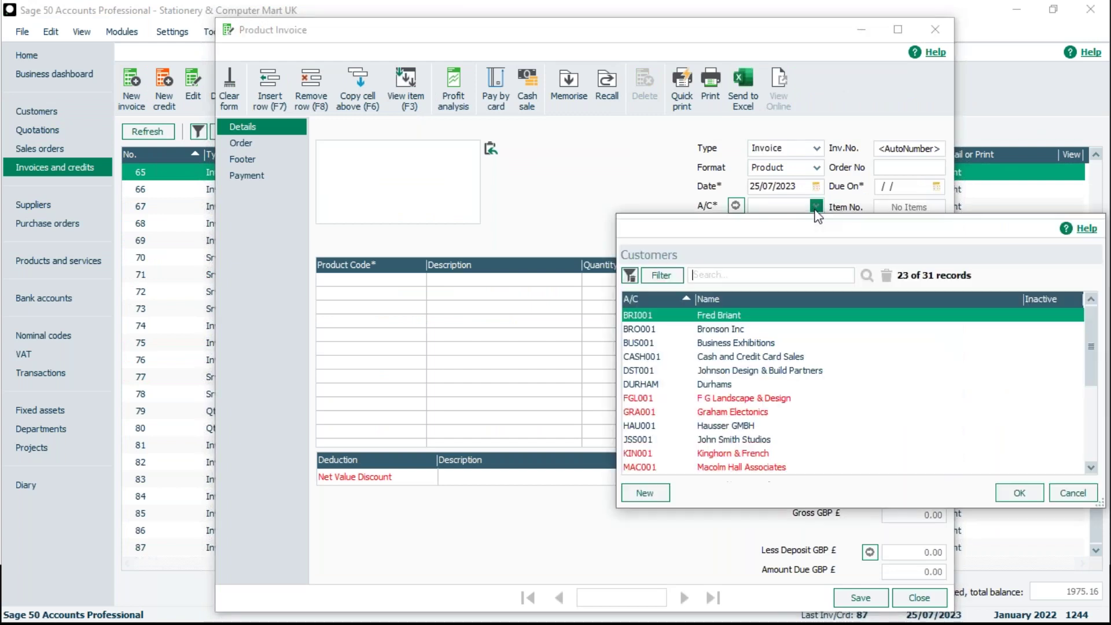
{"action": "left_click", "coordinate": [629, 276]}
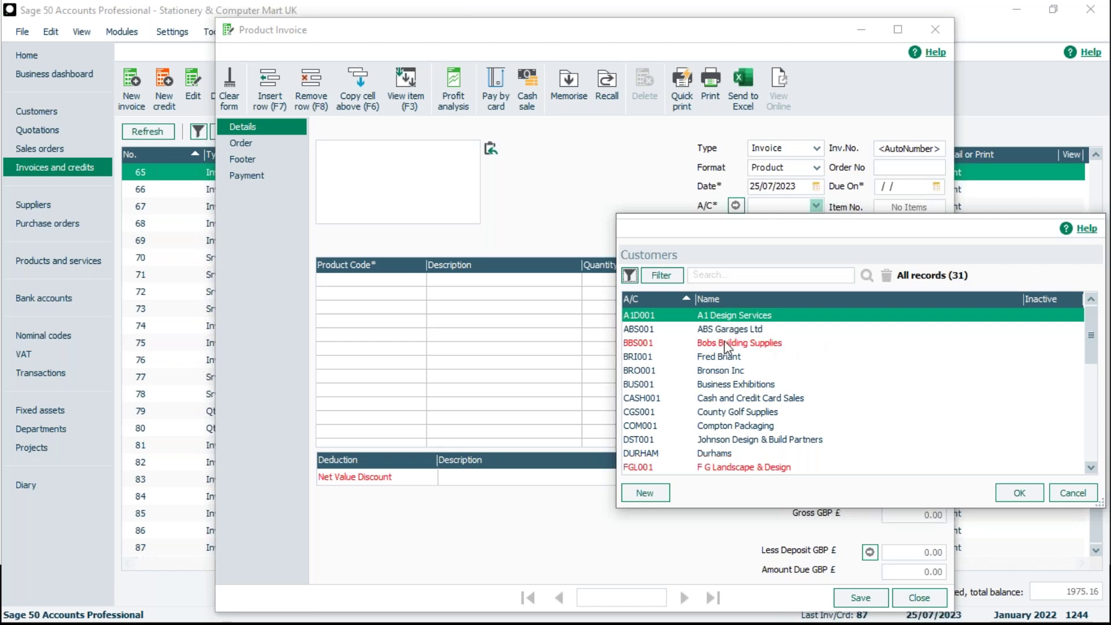
{"action": "left_click", "coordinate": [1018, 492]}
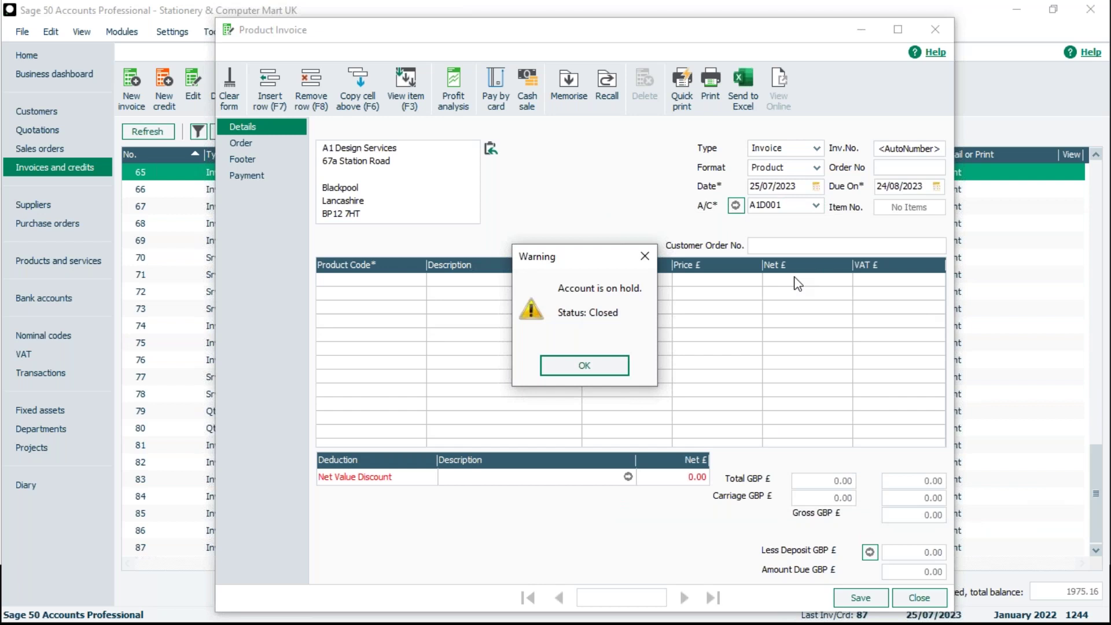
{"action": "left_click", "coordinate": [585, 366]}
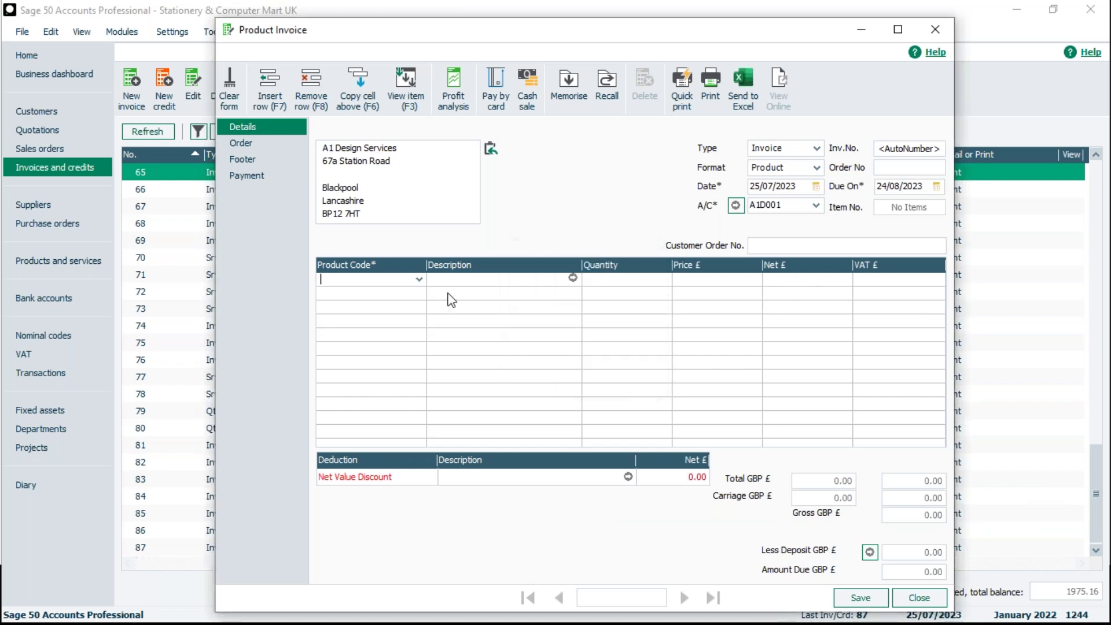
- Add Product 1 and Product 2 as item lines on the product invoice
{"action": "left_click", "coordinate": [419, 280]}
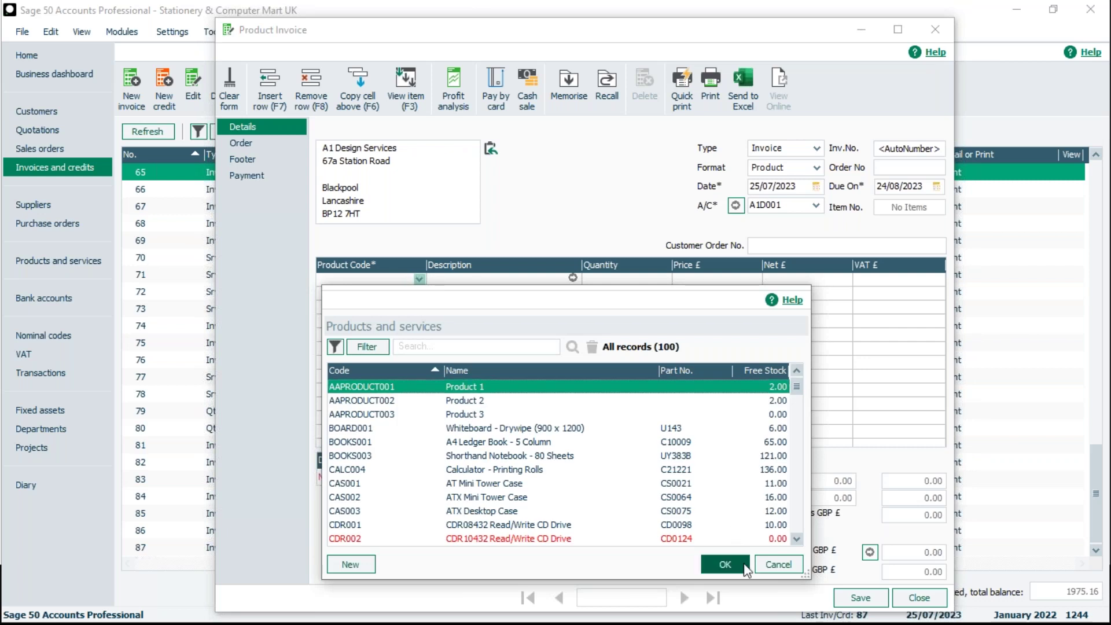
{"action": "left_click", "coordinate": [724, 565]}
{"action": "left_click", "coordinate": [419, 293]}
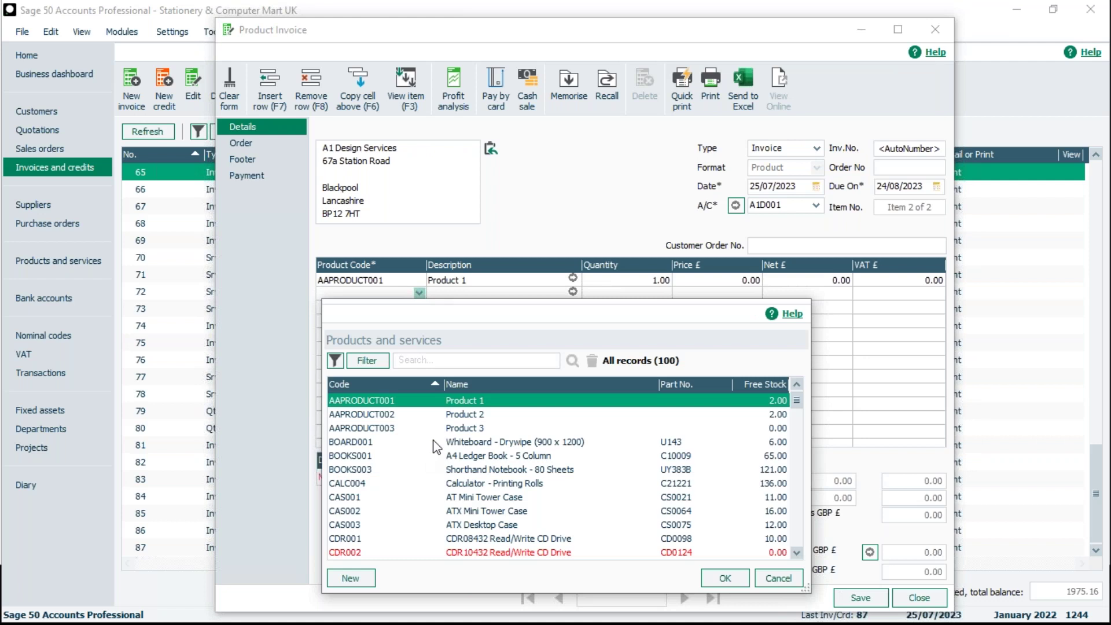
{"action": "double_click", "coordinate": [465, 415]}
- Save the product invoice and close the invoice window
{"action": "left_click", "coordinate": [860, 597]}
{"action": "left_click", "coordinate": [544, 342]}
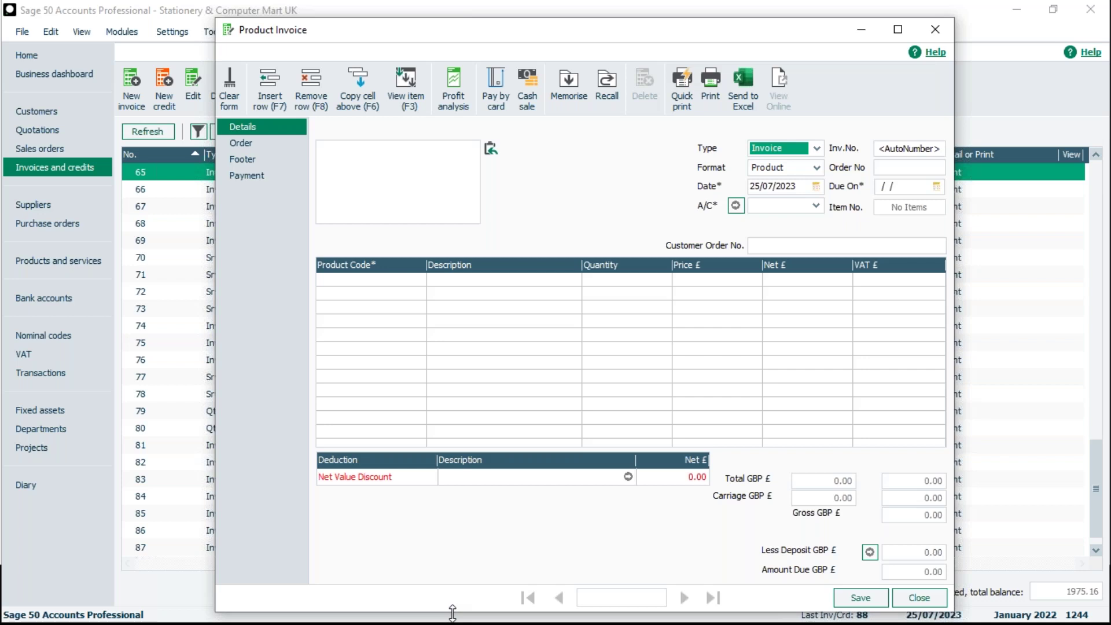
{"action": "left_click", "coordinate": [936, 30]}
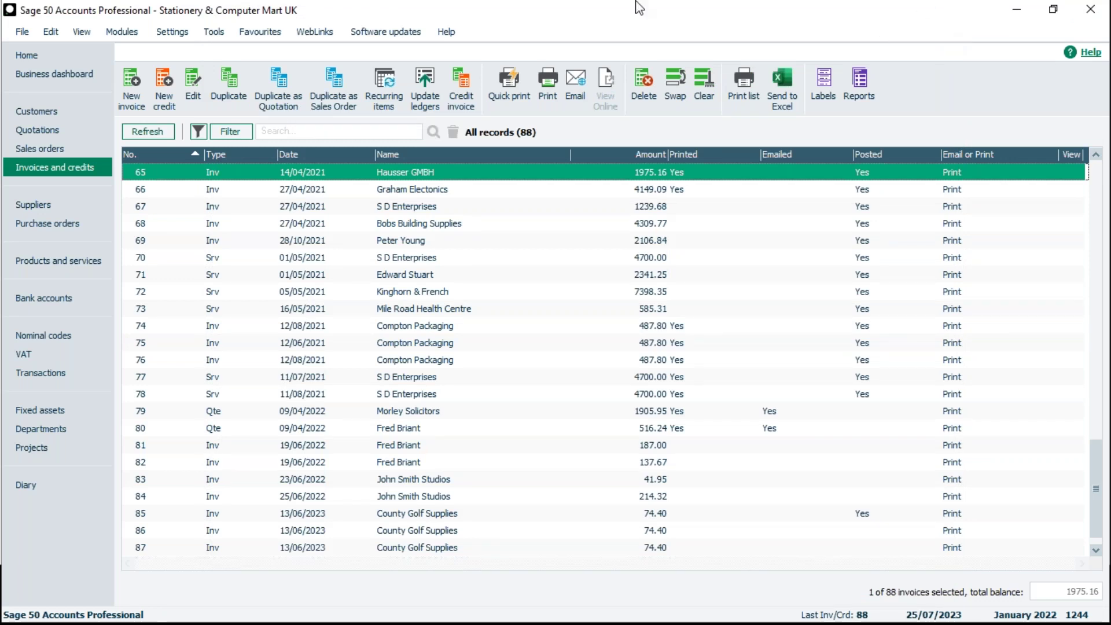
- Set the company preferences to Stop the Account when an account is placed on hold, and save them
{"action": "left_click", "coordinate": [174, 35]}
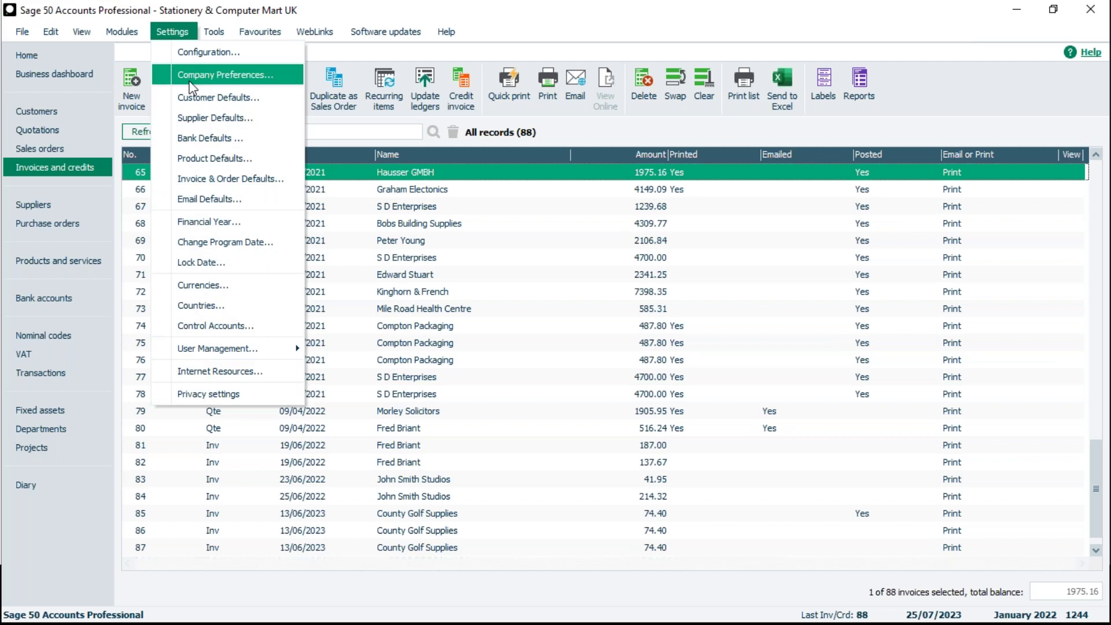
{"action": "left_click", "coordinate": [191, 76]}
{"action": "left_click", "coordinate": [587, 365]}
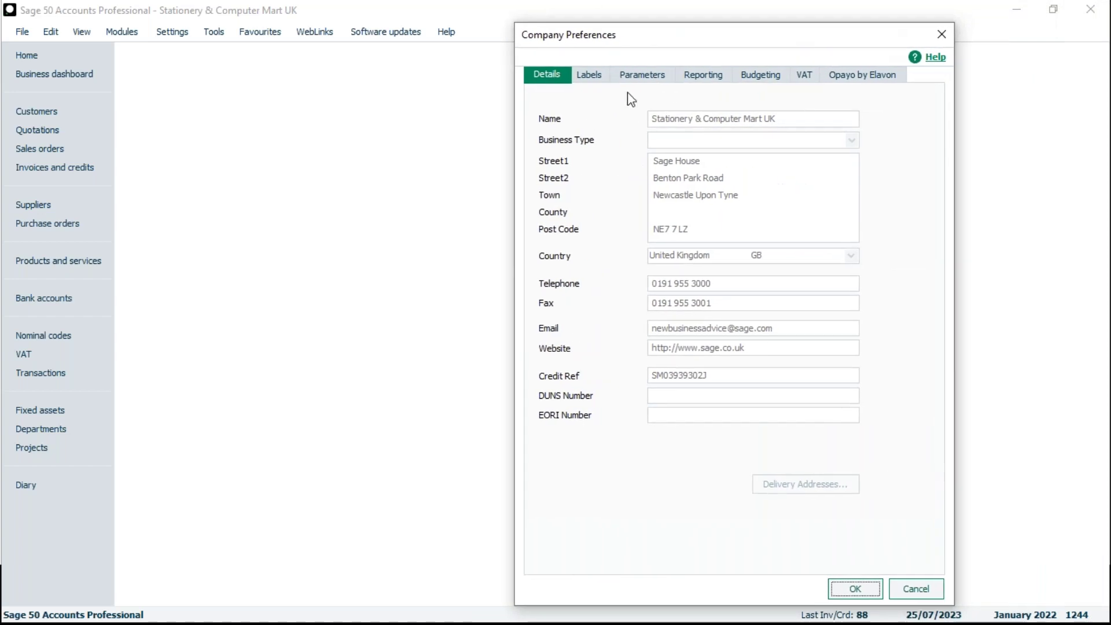
{"action": "left_click", "coordinate": [641, 76]}
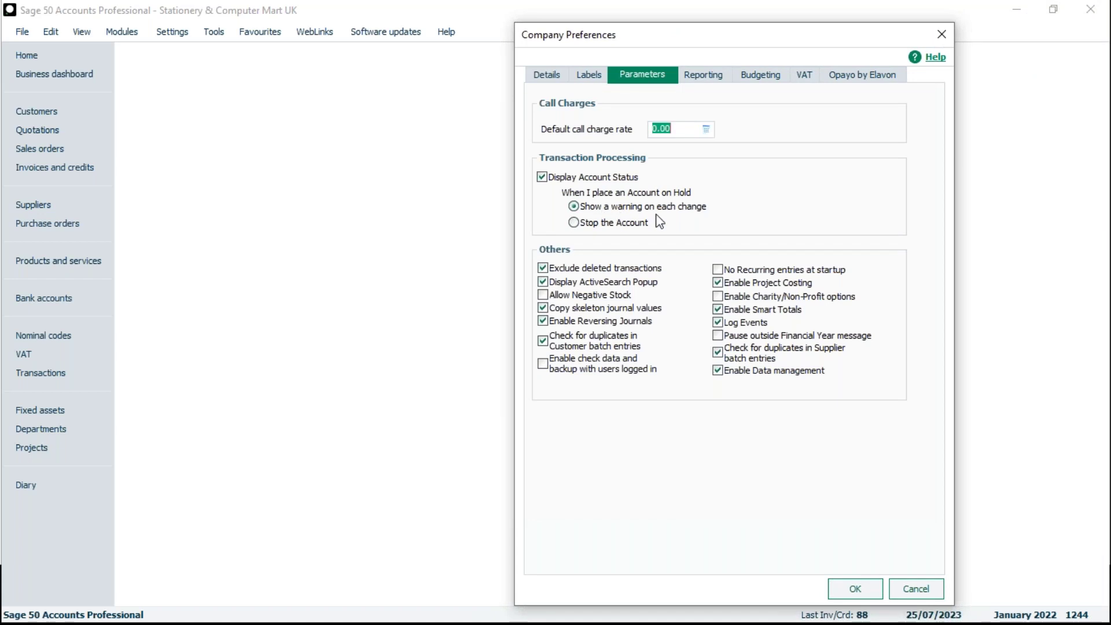
{"action": "left_click", "coordinate": [576, 223]}
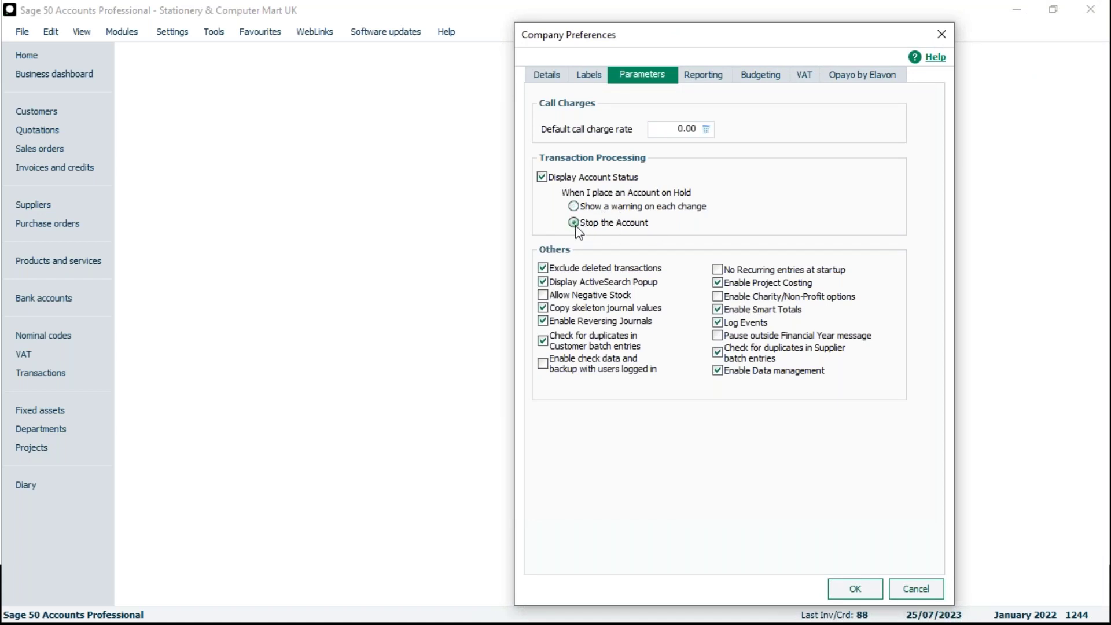
{"action": "left_click", "coordinate": [860, 592]}
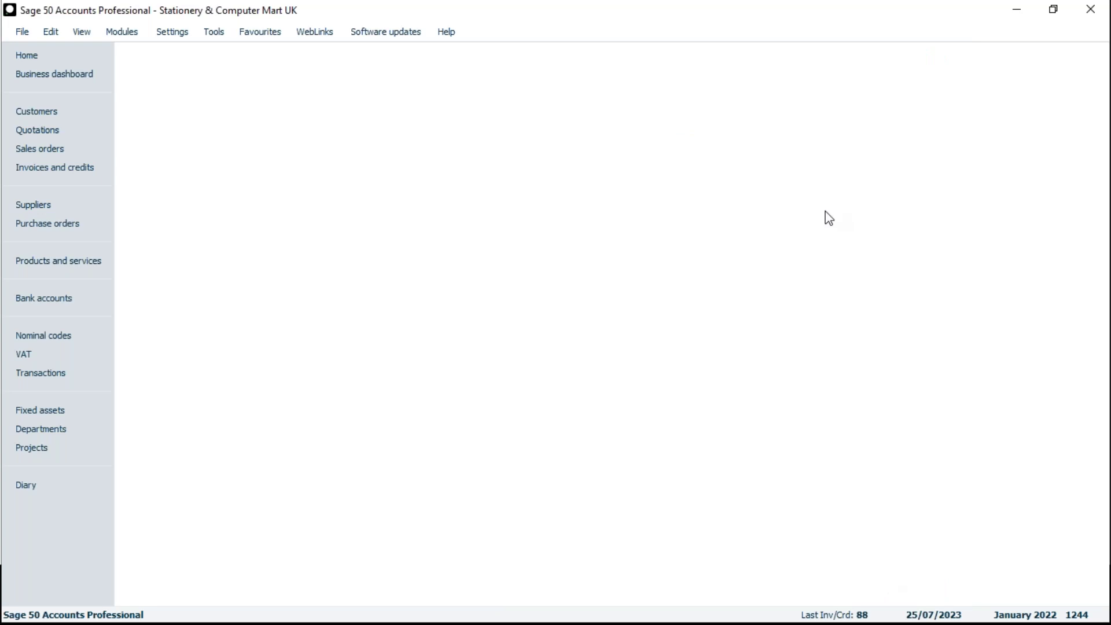
- Remove the customer list filter, start a batch invoice for A1 Design Services, and dismiss the on-hold warning
{"action": "left_click", "coordinate": [63, 113]}
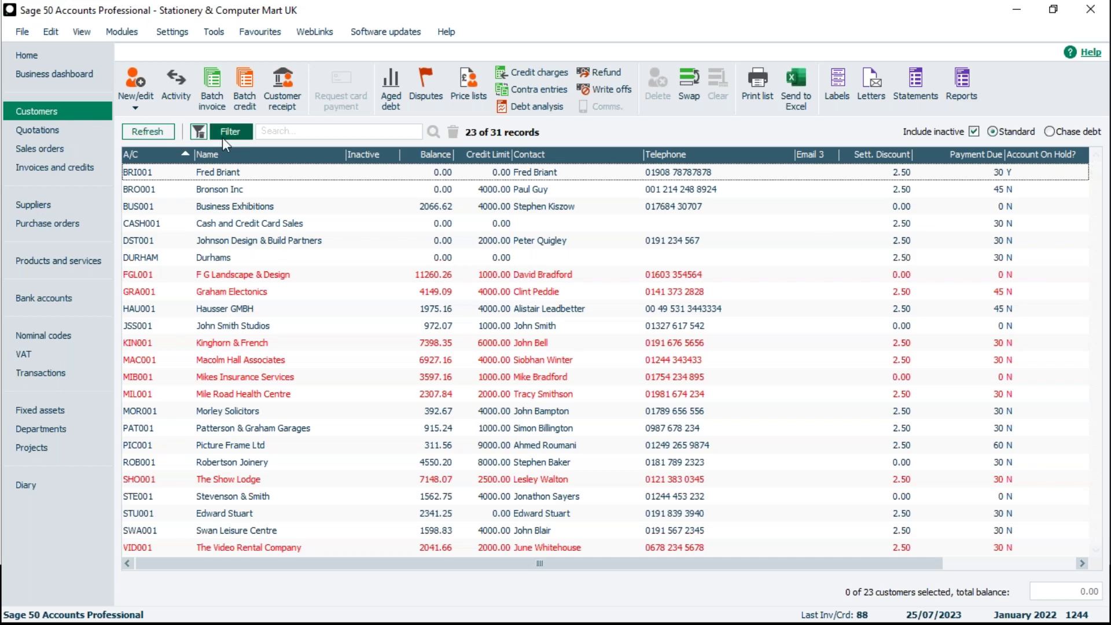
{"action": "left_click", "coordinate": [198, 131]}
{"action": "left_click", "coordinate": [240, 173]}
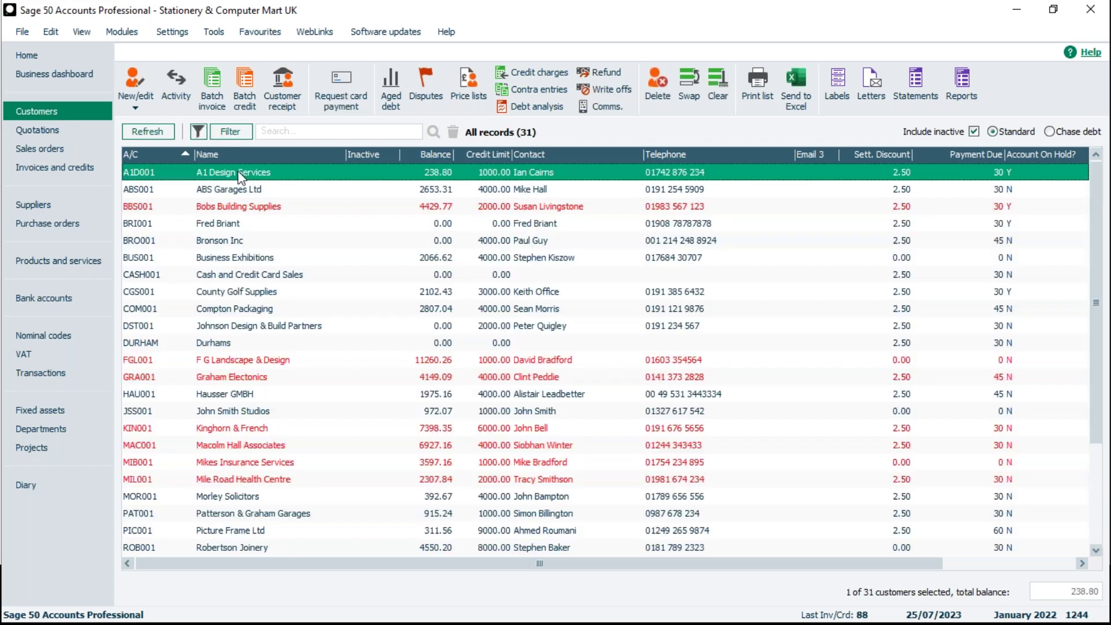
{"action": "left_click", "coordinate": [216, 108]}
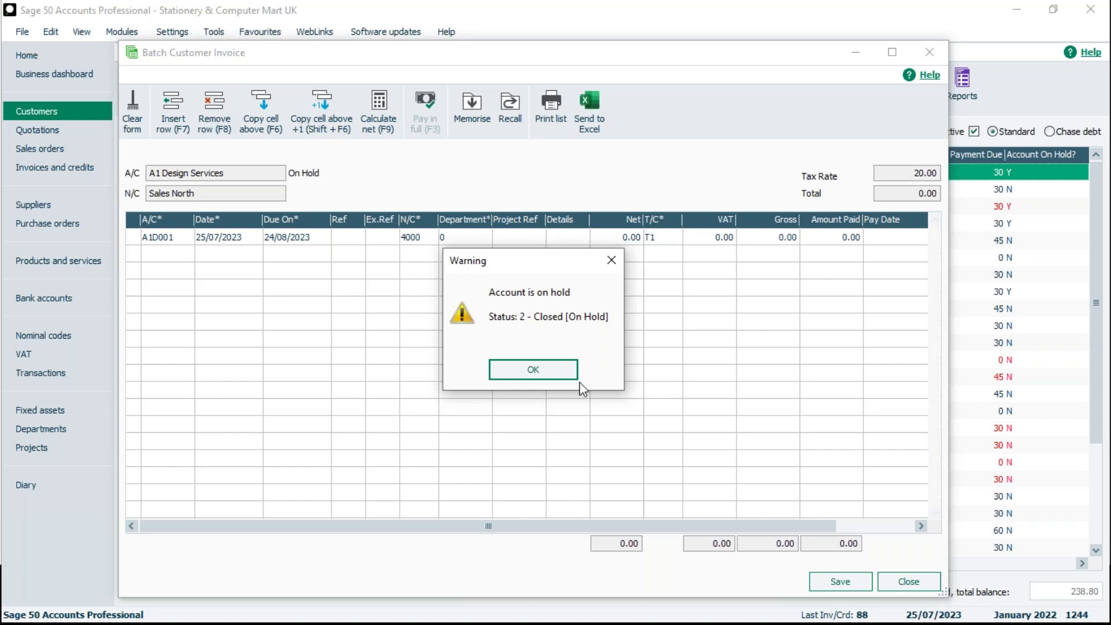
{"action": "left_click", "coordinate": [556, 370]}
- Enter a net amount of 100 on the batch invoice and save it, accepting the date outside the current financial year
{"action": "left_click", "coordinate": [619, 238]}
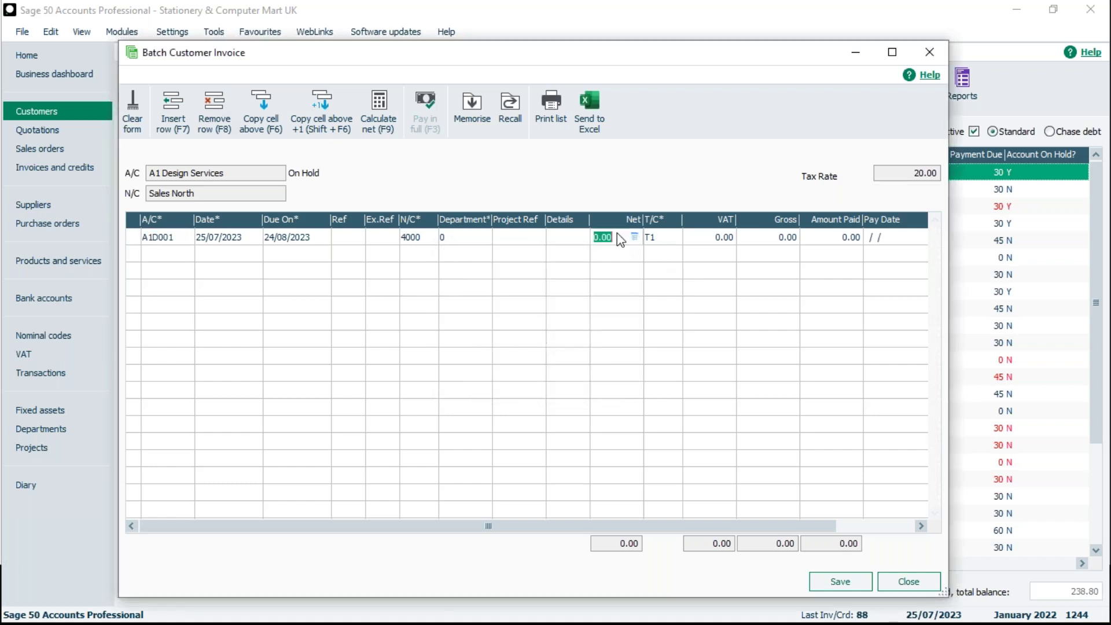
{"action": "type", "text": "100"}
{"action": "left_click", "coordinate": [713, 241]}
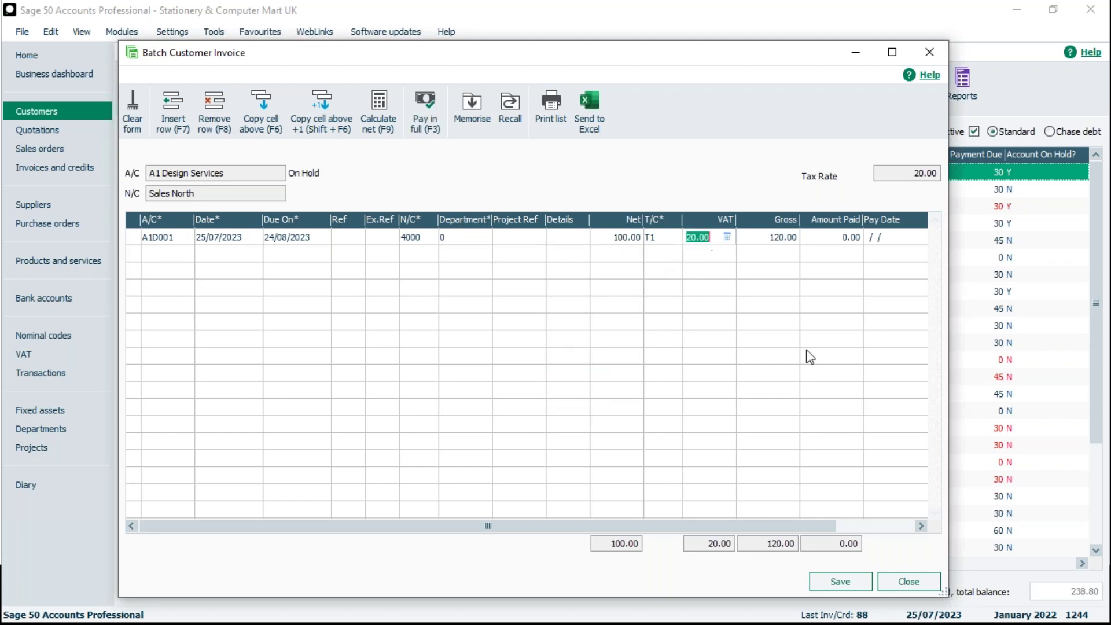
{"action": "left_click", "coordinate": [852, 580]}
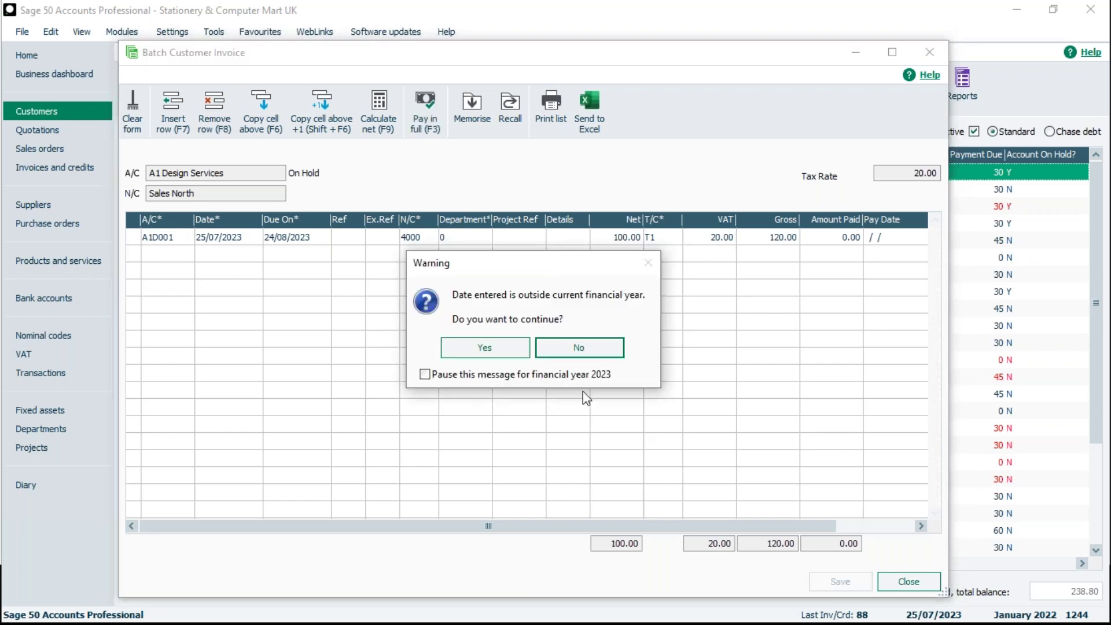
{"action": "left_click", "coordinate": [504, 350]}
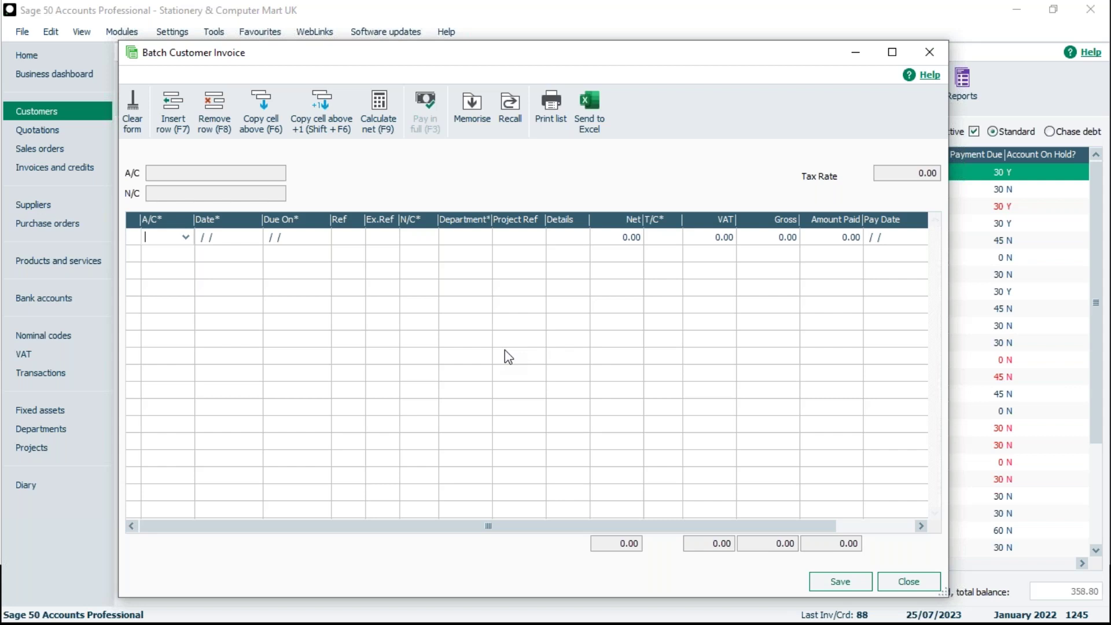
- Close the batch invoice window, then try to create a new product invoice for A1 Design Services, dismissing the on-hold warning
{"action": "left_click", "coordinate": [929, 53]}
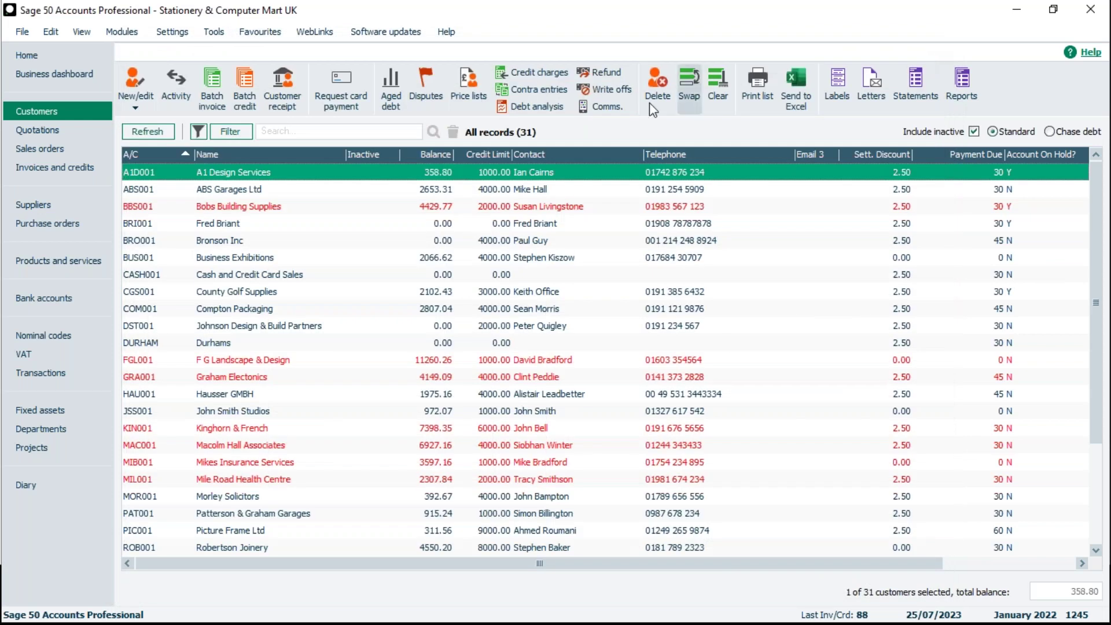
{"action": "left_click", "coordinate": [46, 173]}
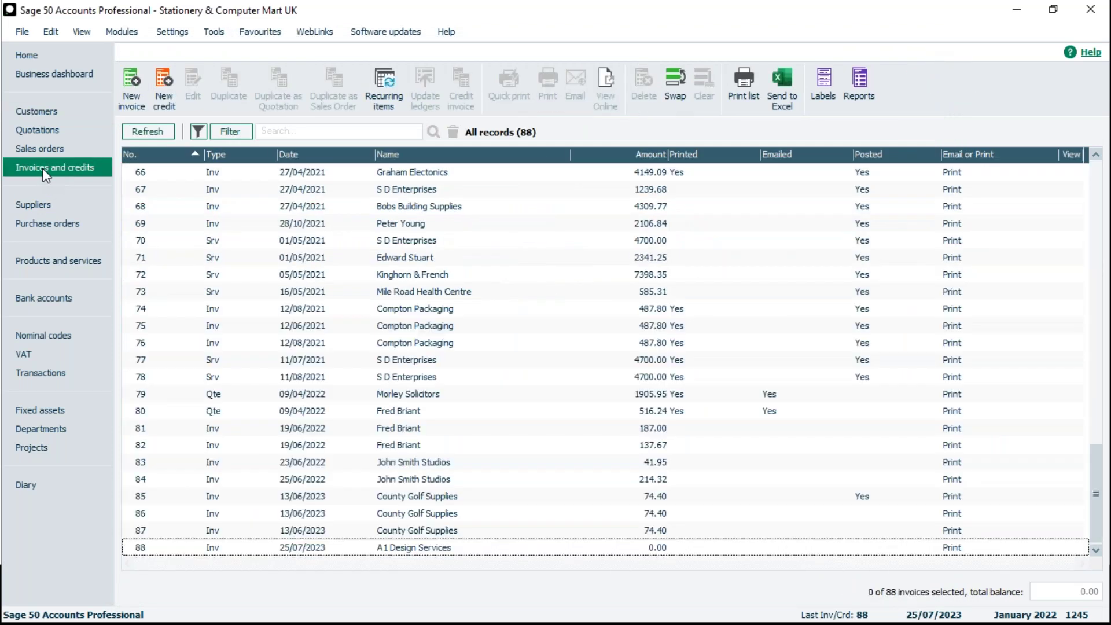
{"action": "left_click", "coordinate": [136, 92]}
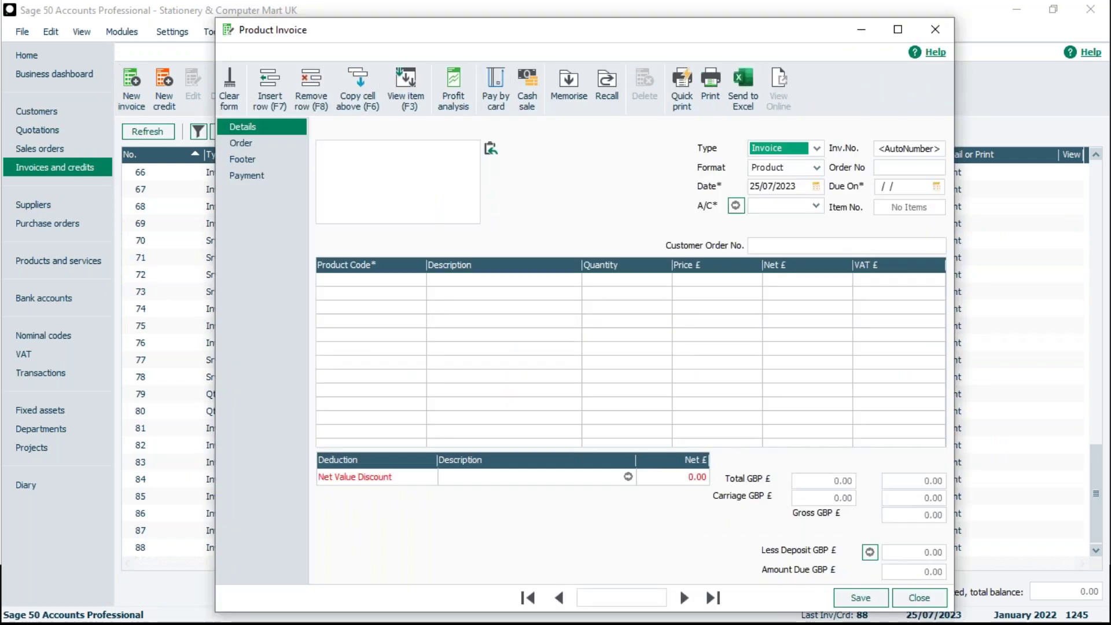
{"action": "left_click", "coordinate": [816, 206]}
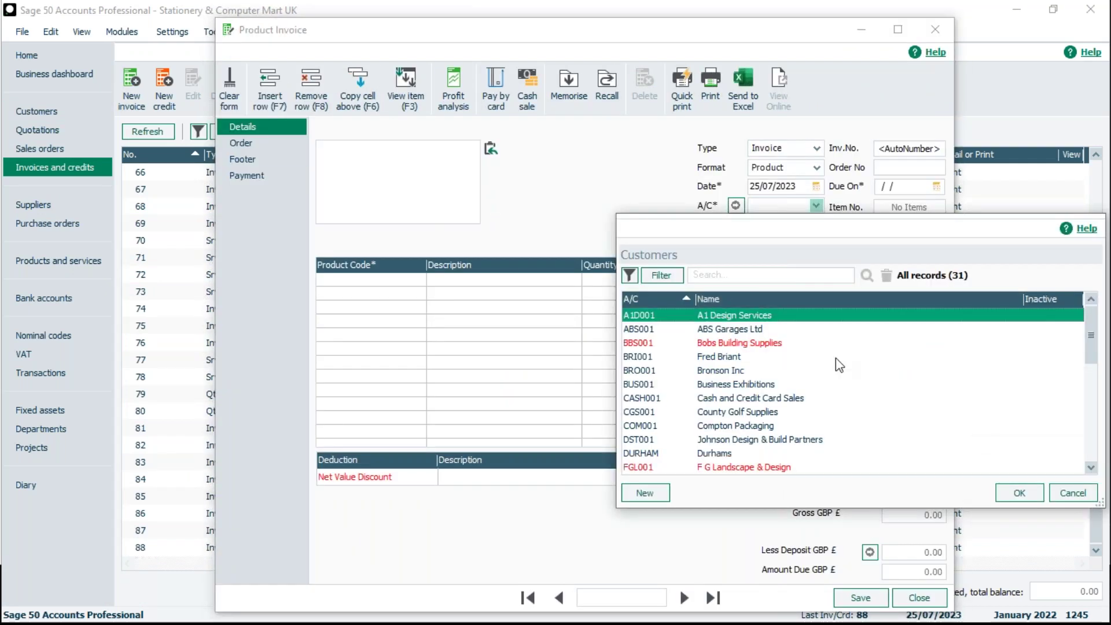
{"action": "left_click", "coordinate": [1018, 492]}
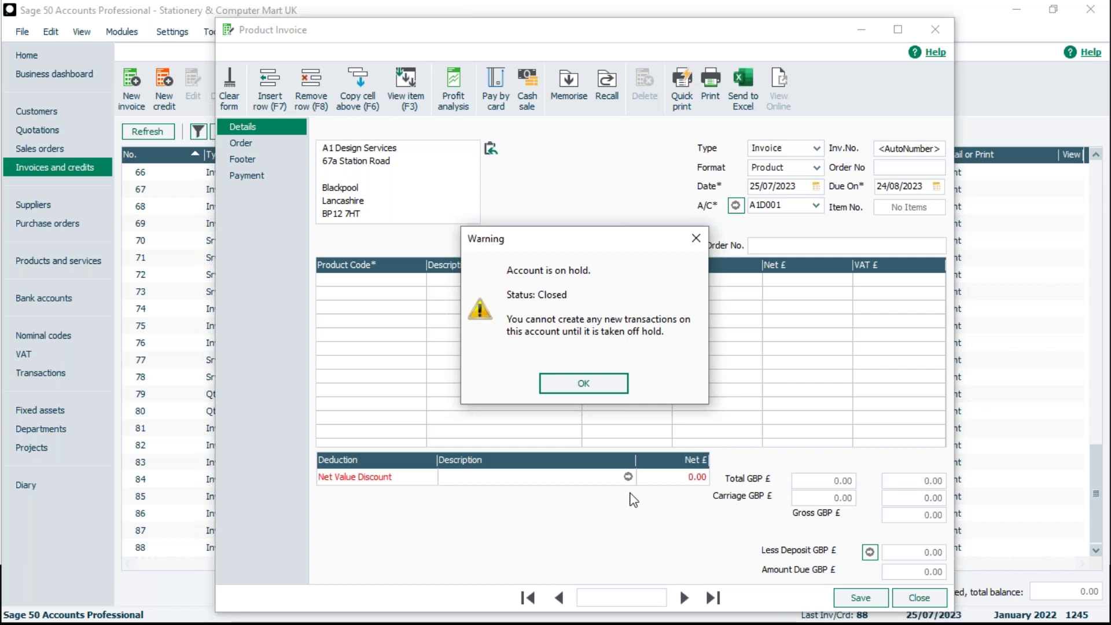
{"action": "left_click", "coordinate": [605, 387]}
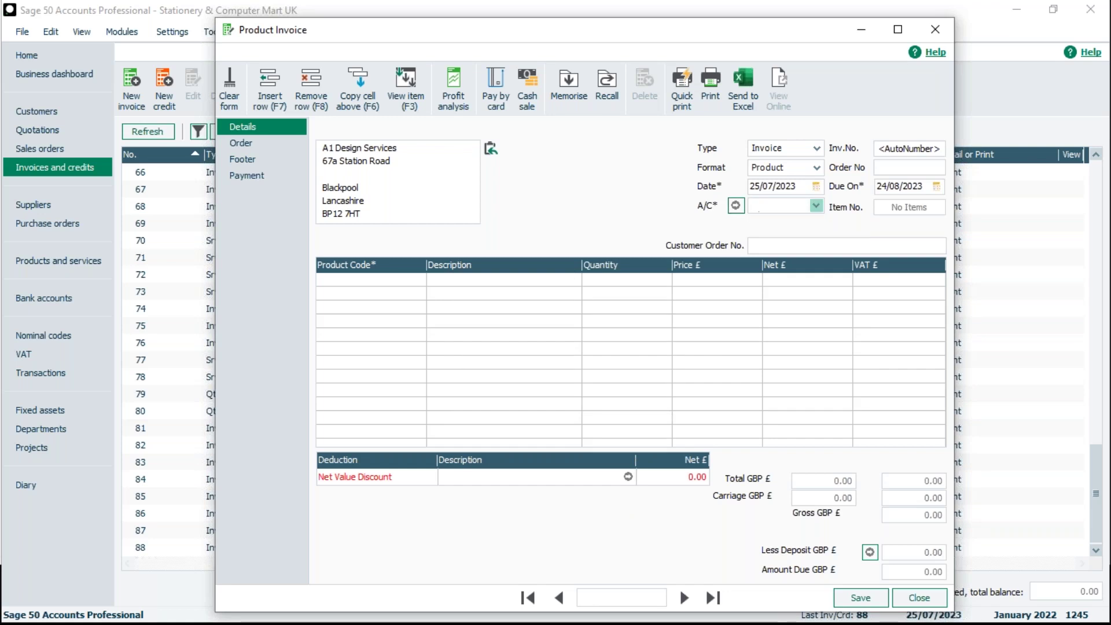
- Try again to assign account A1D001 to the product invoice and acknowledge the on-hold warning
{"action": "left_click", "coordinate": [816, 206]}
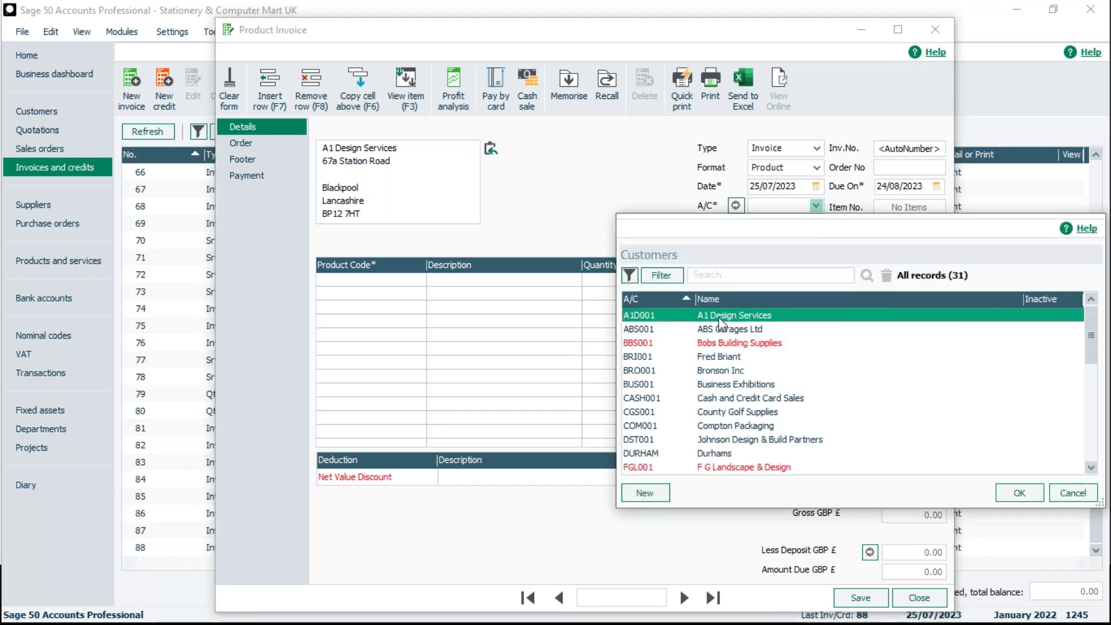
{"action": "left_click", "coordinate": [1019, 493]}
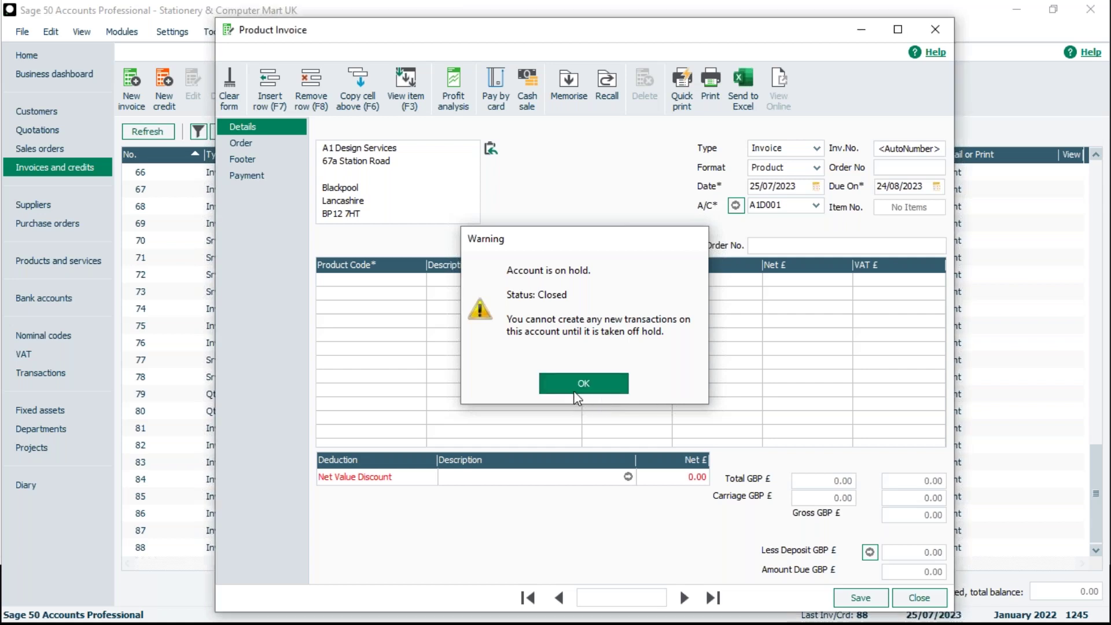
{"action": "left_click", "coordinate": [574, 388]}
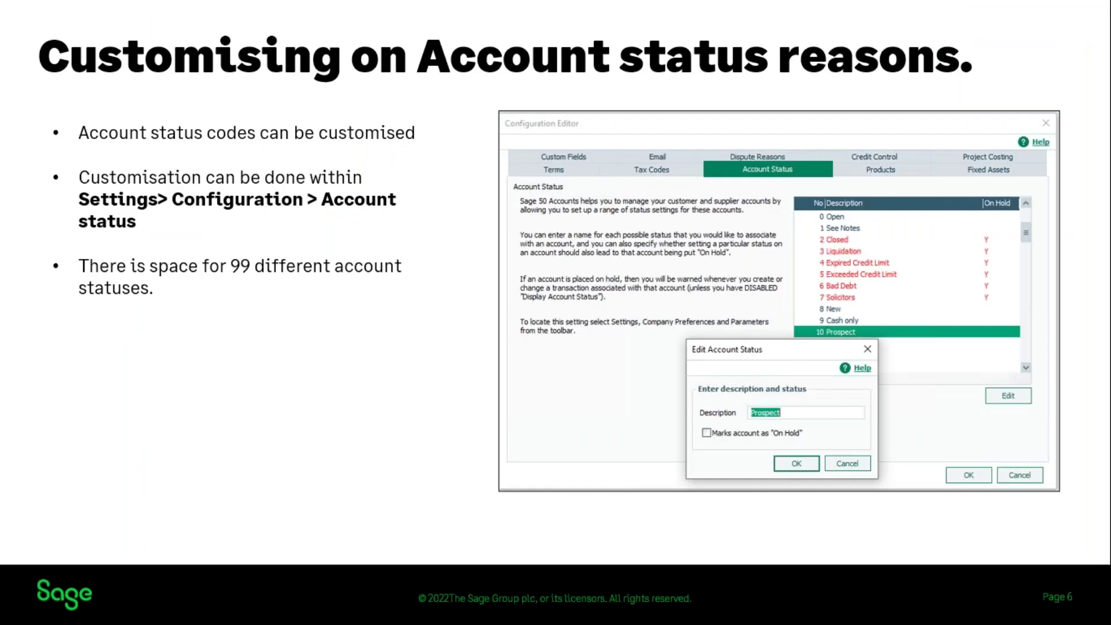
{"action": "left_click", "coordinate": [389, 355]}
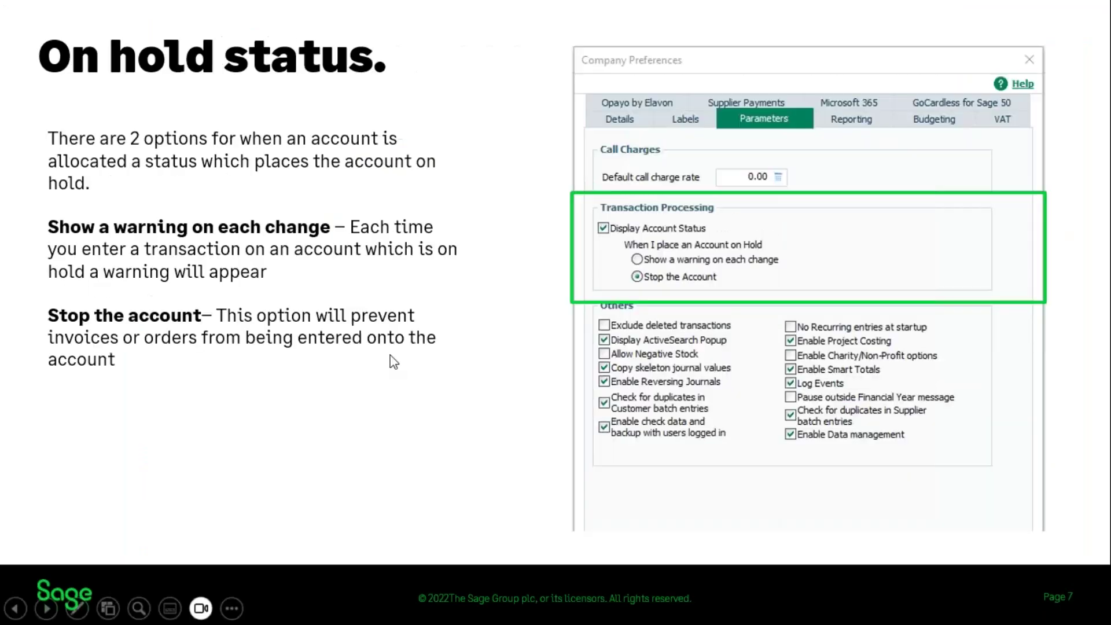
{"action": "left_click", "coordinate": [391, 356]}
{"action": "left_click", "coordinate": [397, 355]}
{"action": "left_click", "coordinate": [397, 355]}
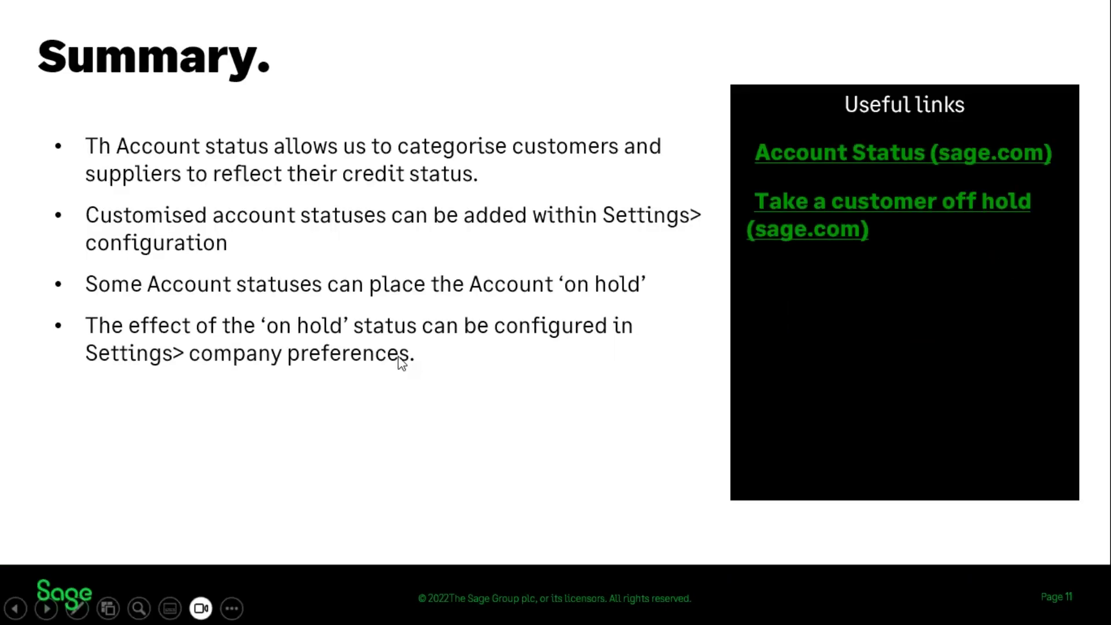